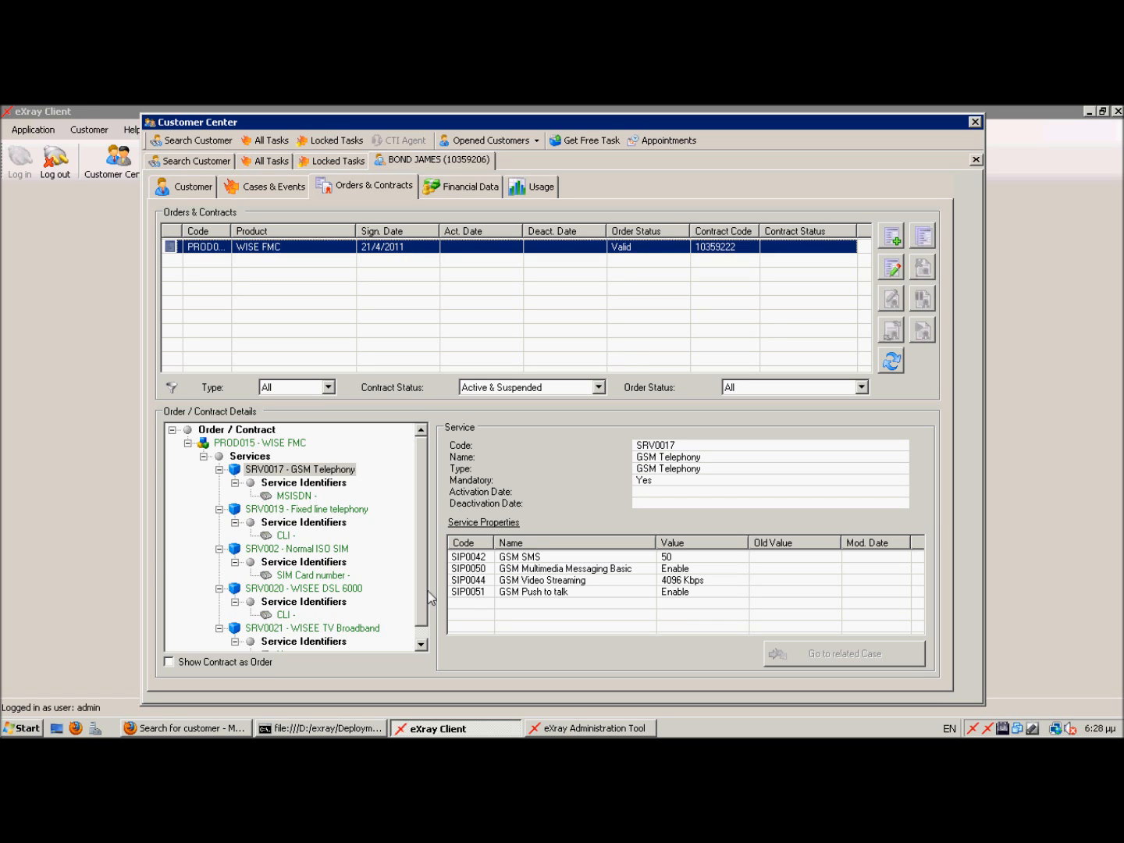
Review the order/contract information of the customer's WISE FMC order
left_click(258, 443)
left_click(249, 432)
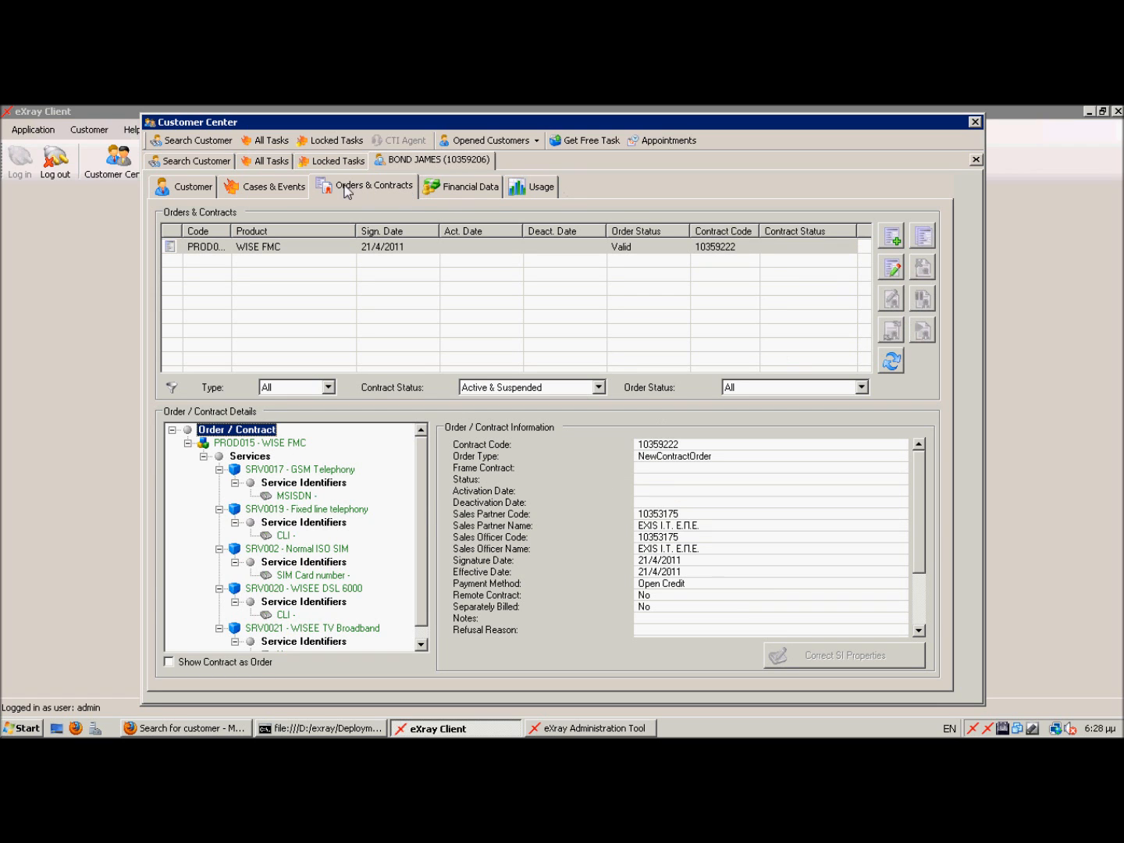
left_click(298, 188)
left_click(345, 194)
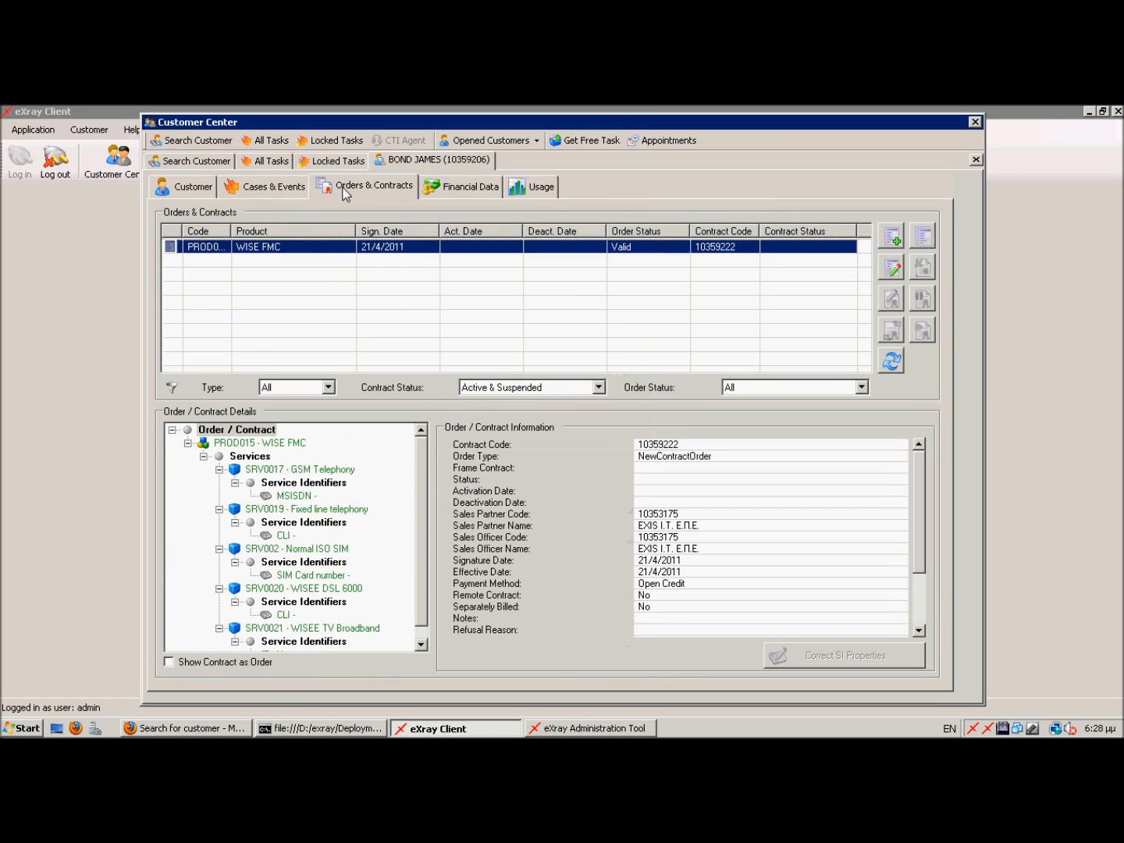
Examine the WISE FMC QuadPlay Activation contract case among the customer's cases, widening the Case column to fit its full name
left_click(271, 198)
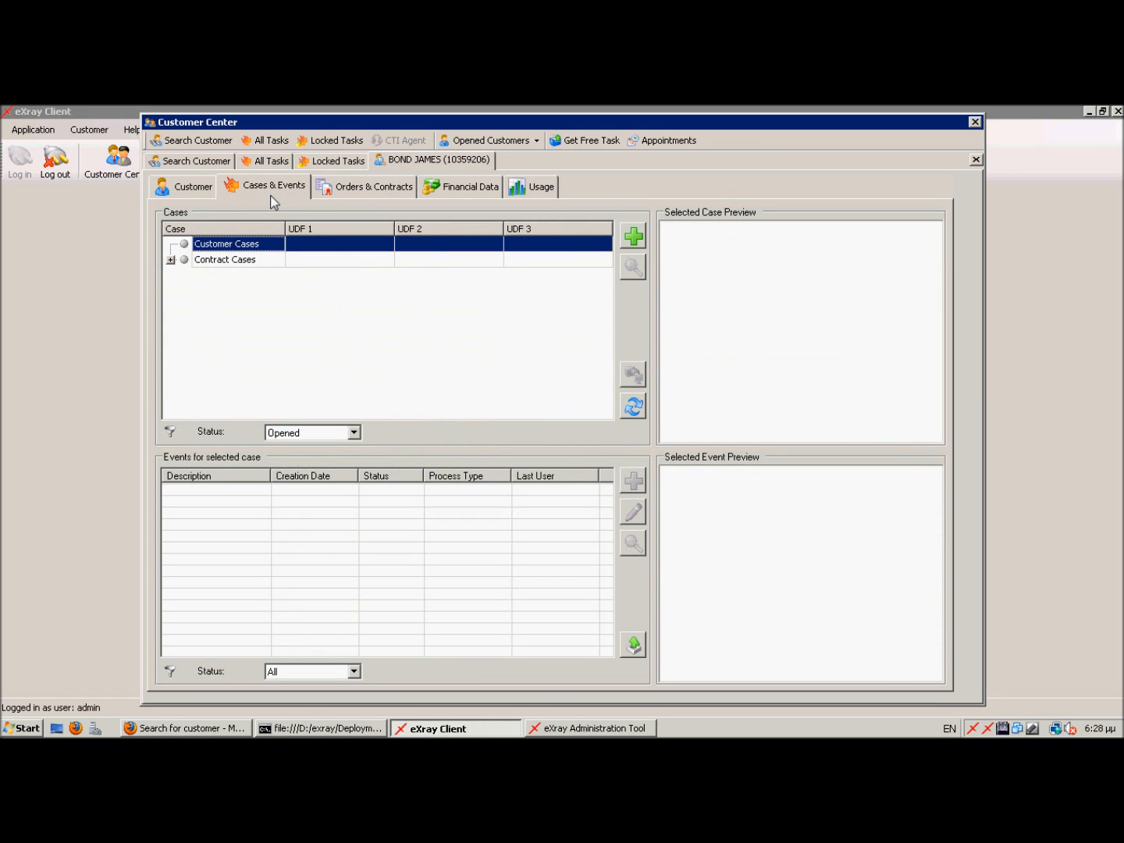
left_click(171, 261)
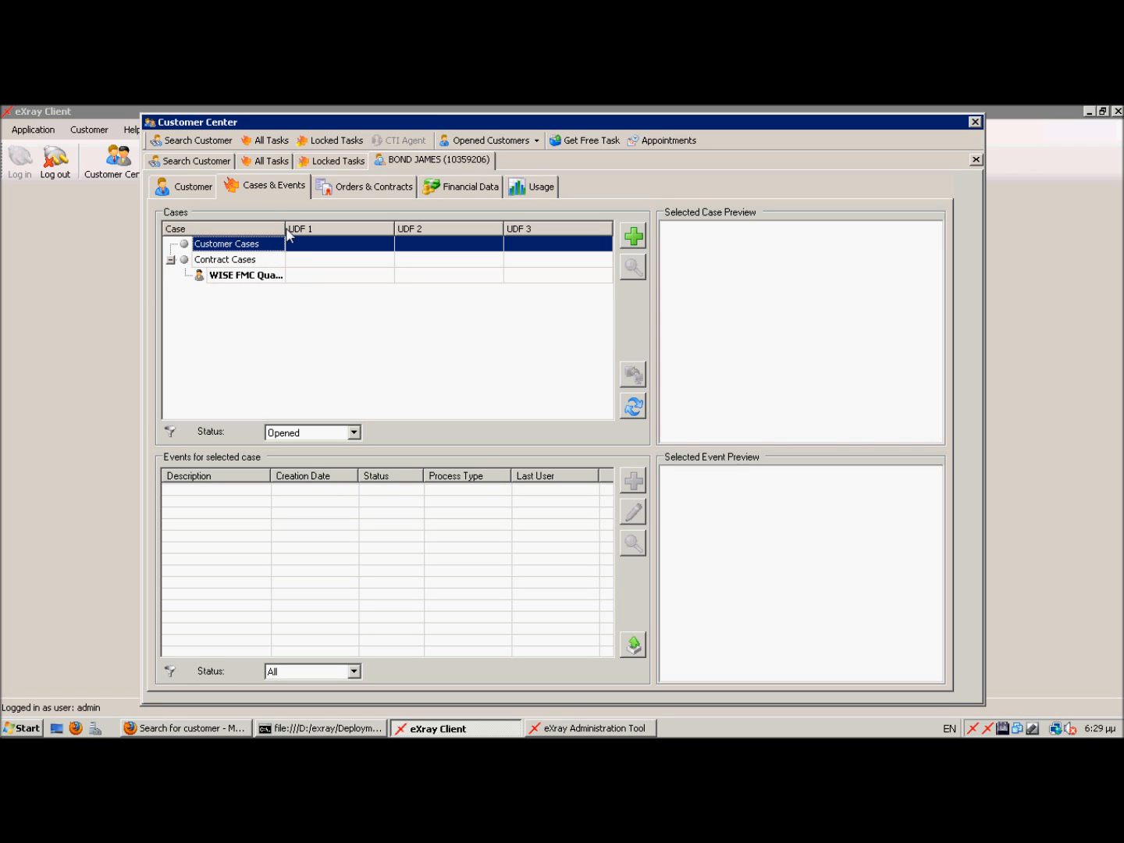
left_click_drag(285, 231, 332, 234)
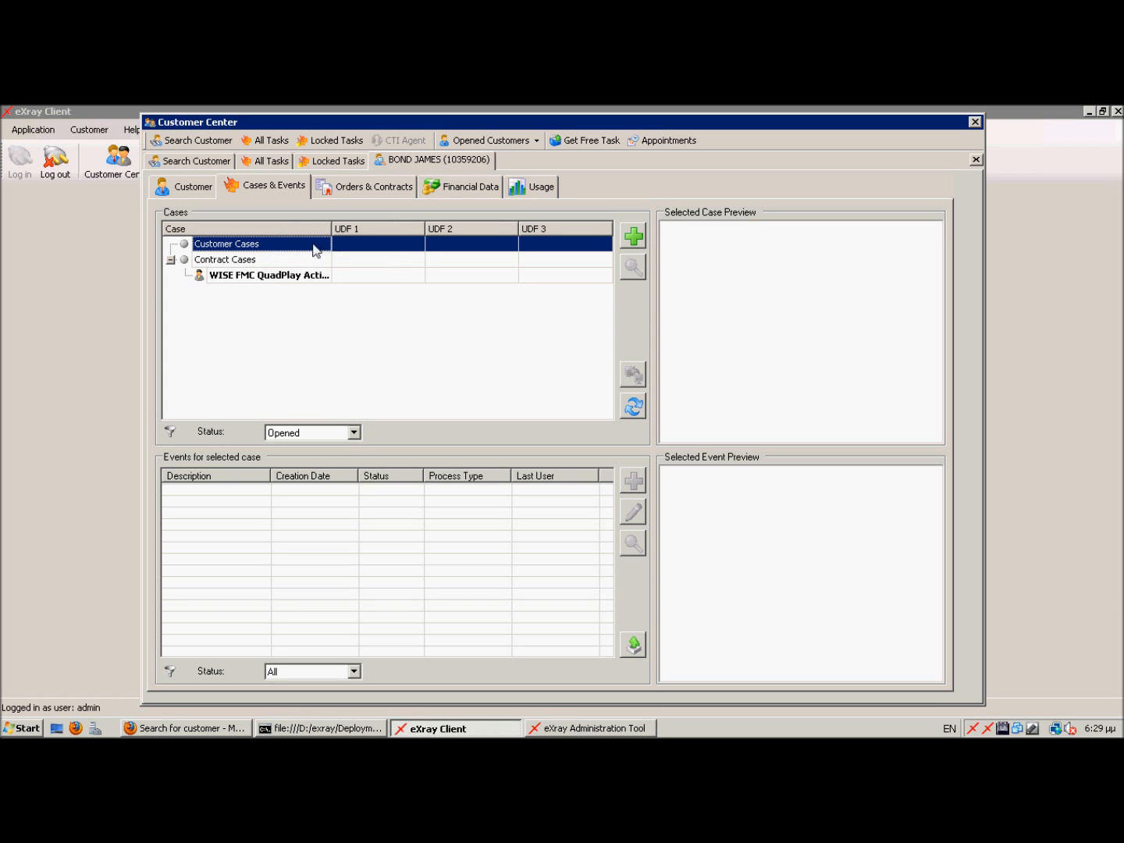
left_click(319, 277)
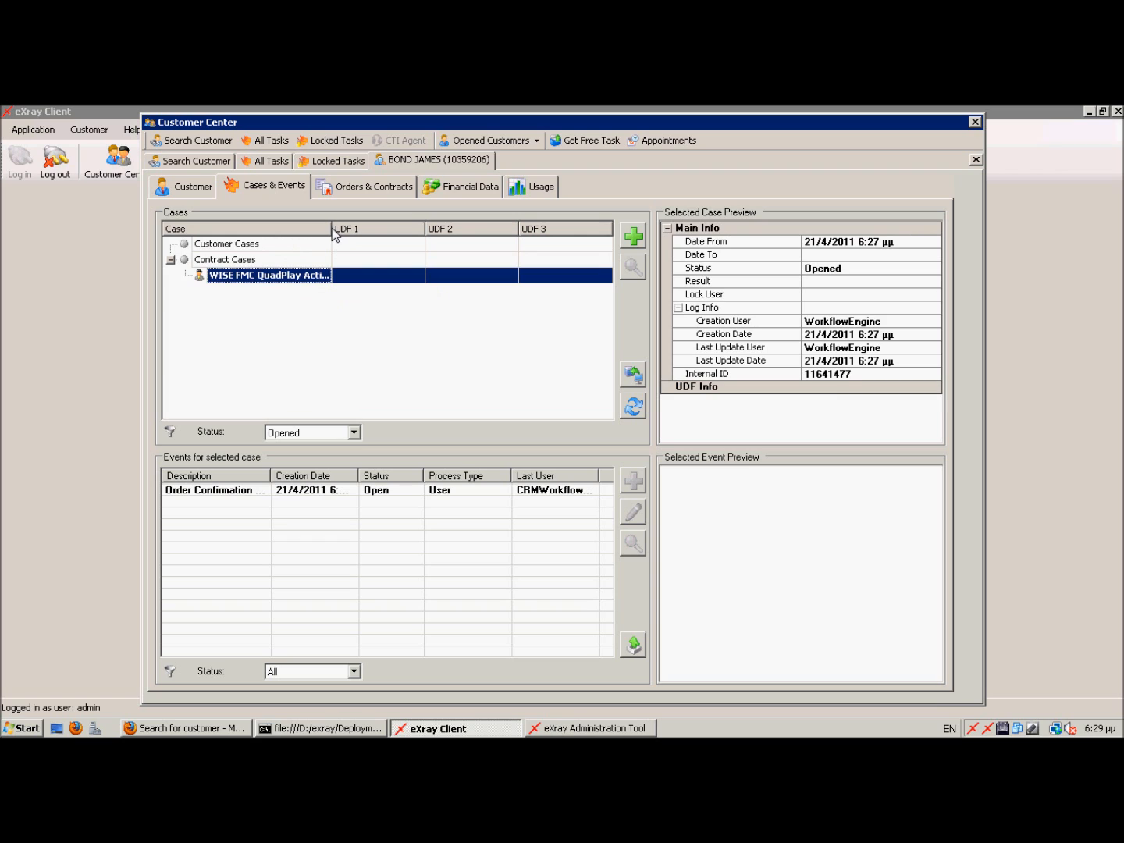
left_click_drag(331, 230, 395, 237)
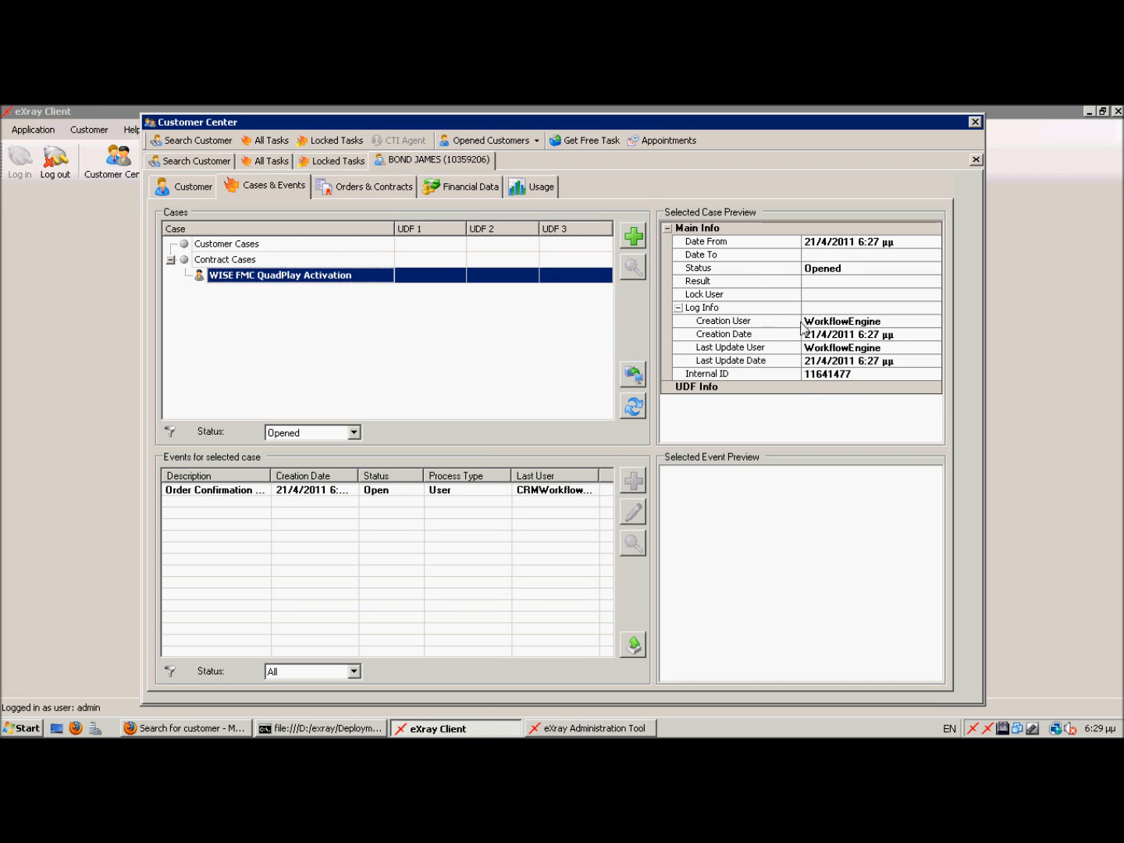
left_click(807, 361)
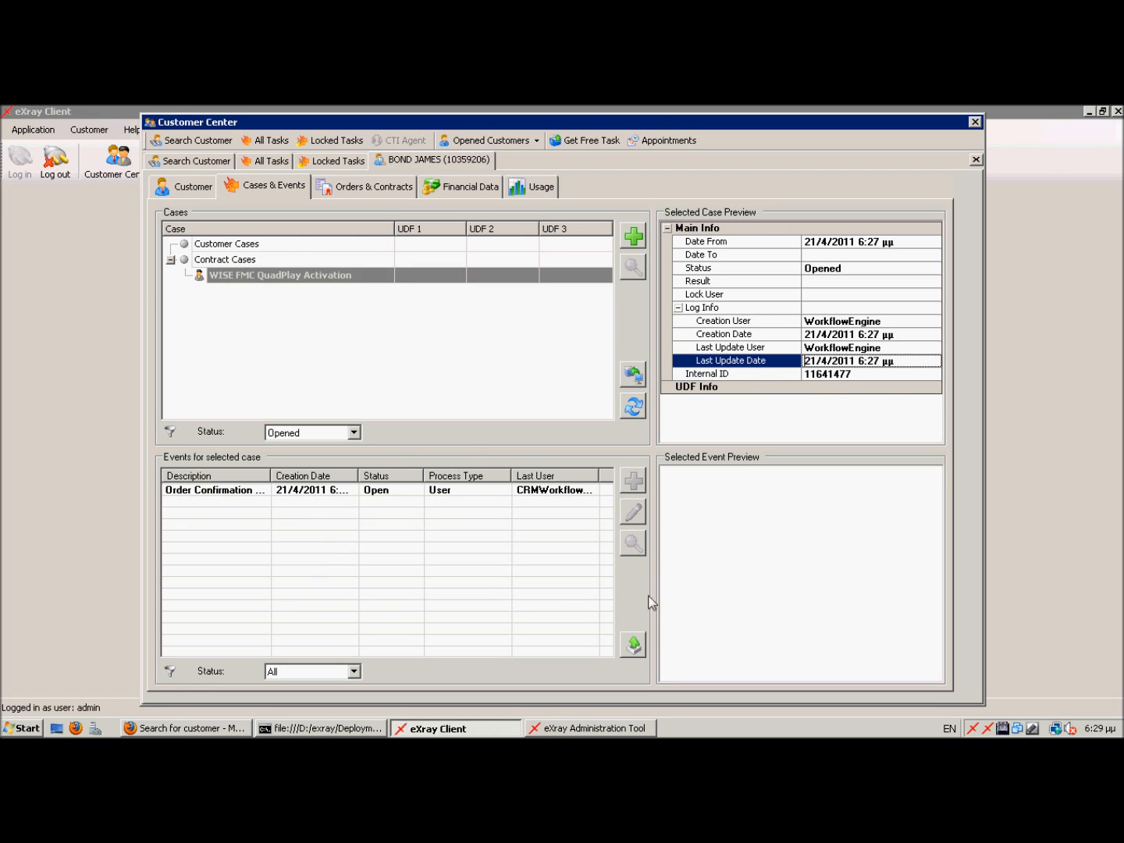
Examine the Order Confirmation Call event of the case, adjusting the Description and Creation Date columns to fit their contents
left_click(260, 497)
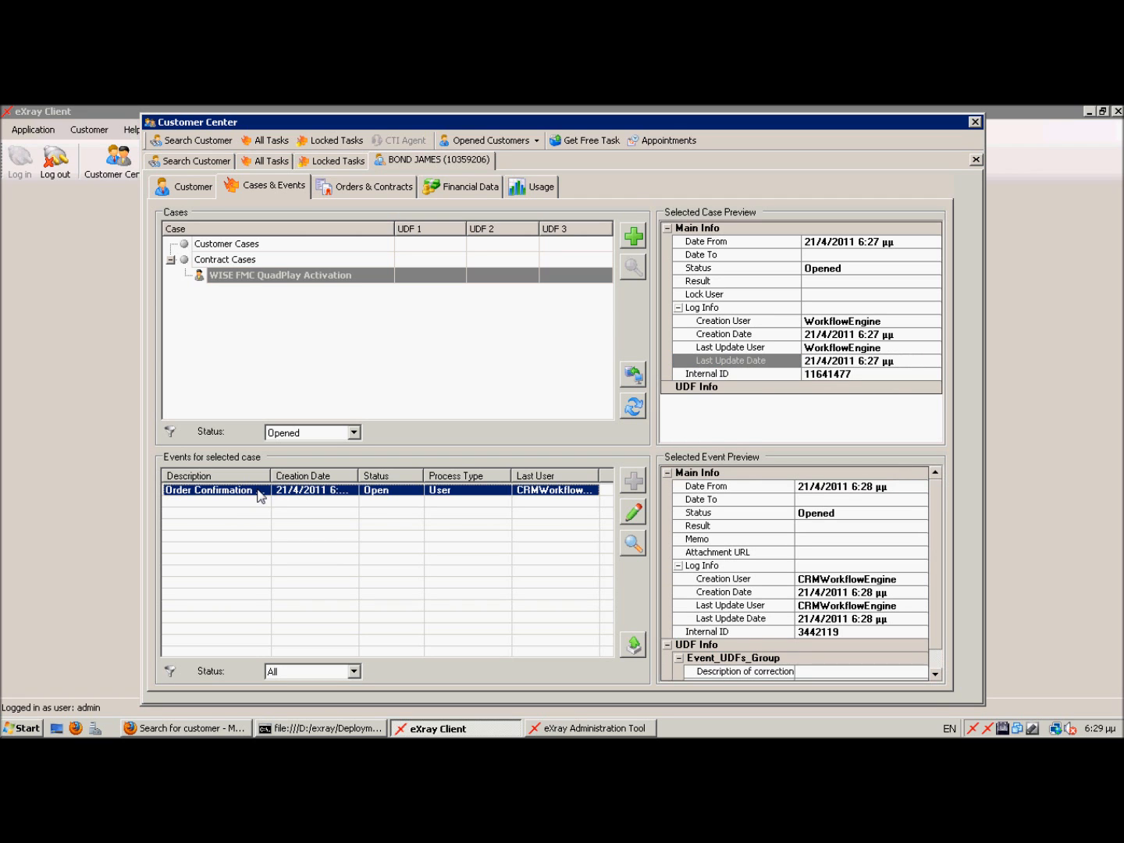
left_click_drag(270, 477, 326, 487)
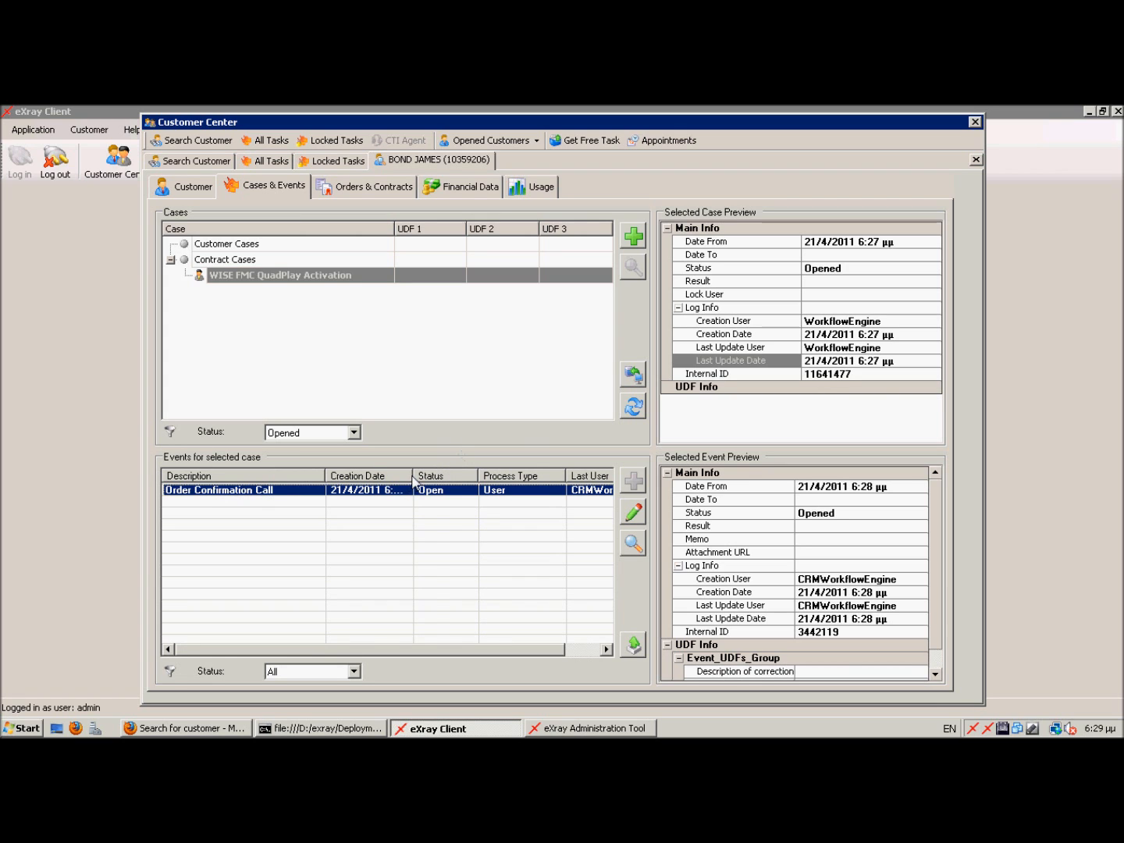
left_click_drag(412, 477, 435, 487)
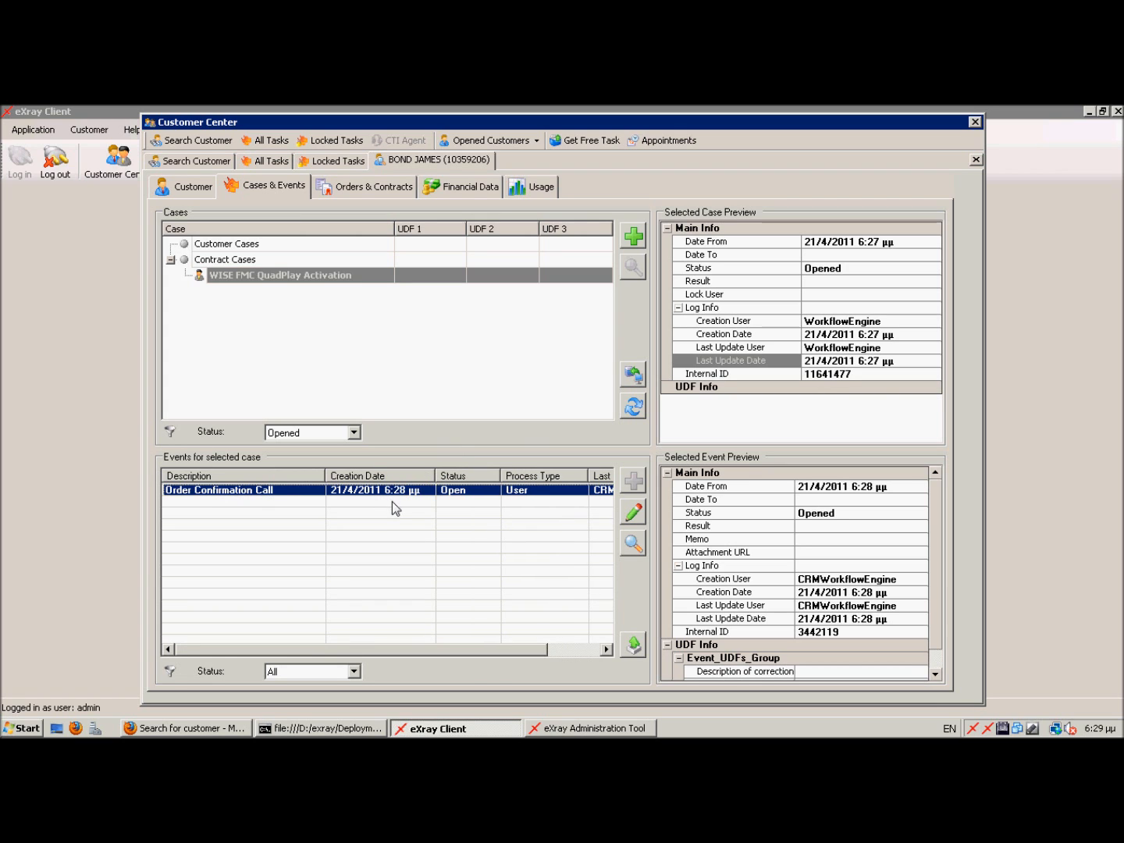
left_click_drag(326, 477, 280, 479)
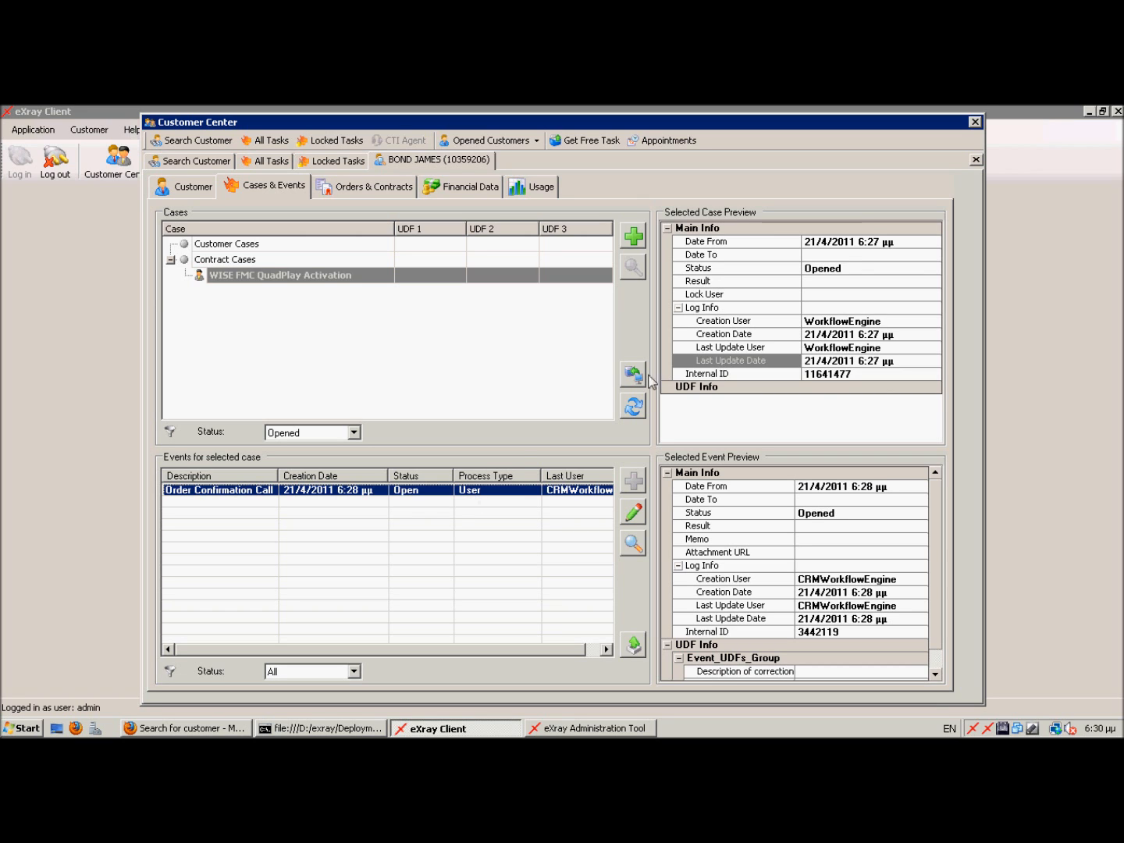
Close the customer record and refresh the list of all tasks
left_click(976, 160)
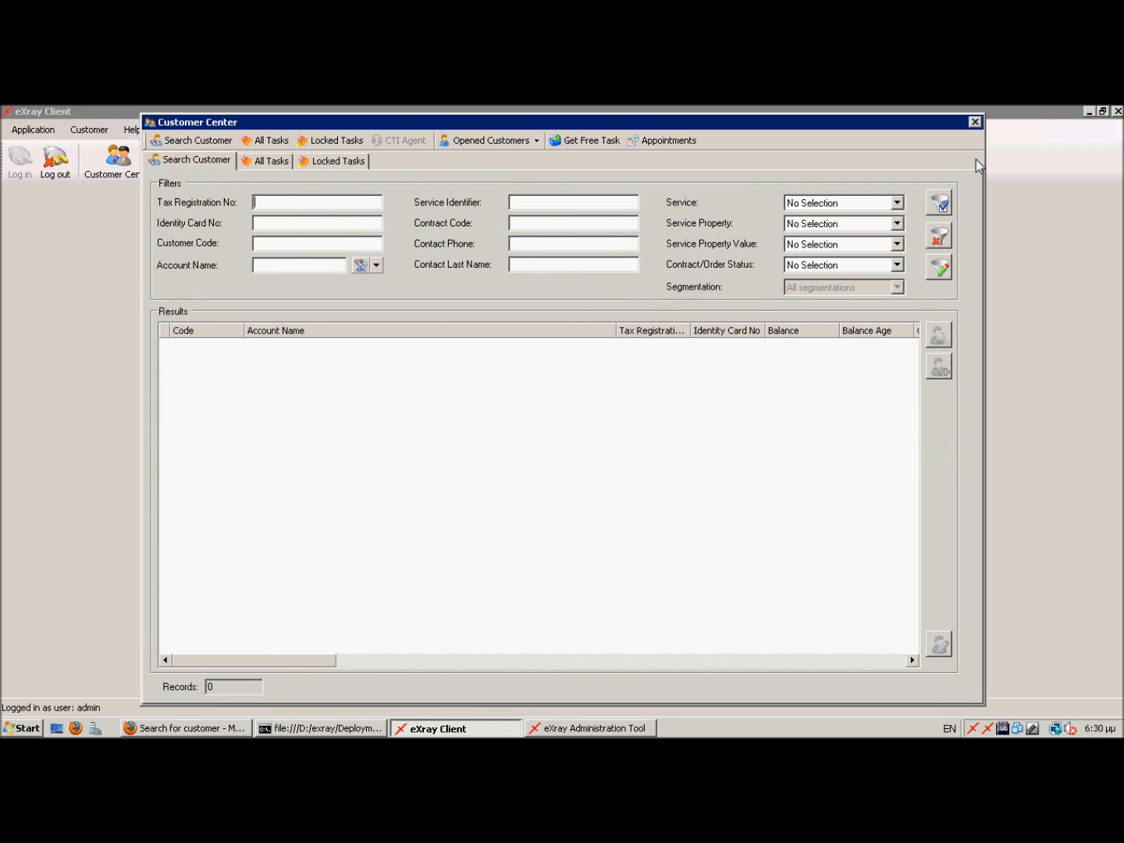
left_click(283, 164)
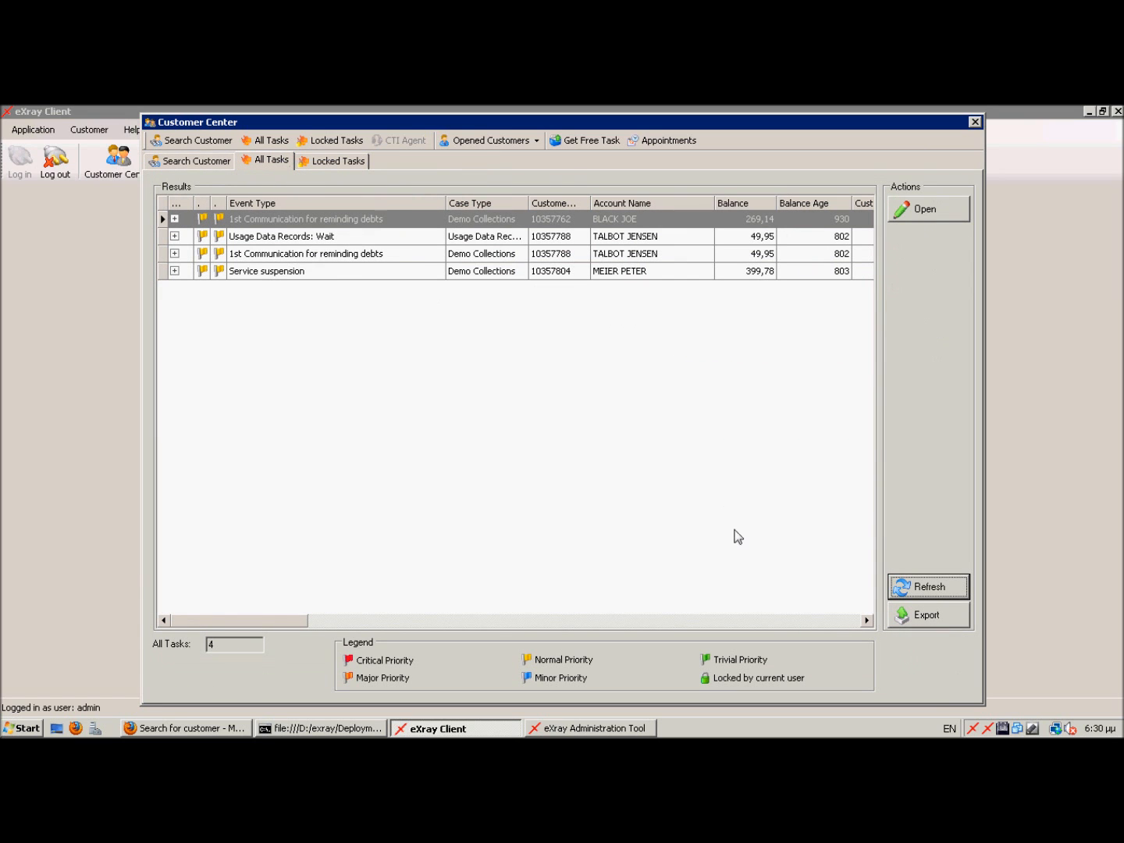
left_click(931, 592)
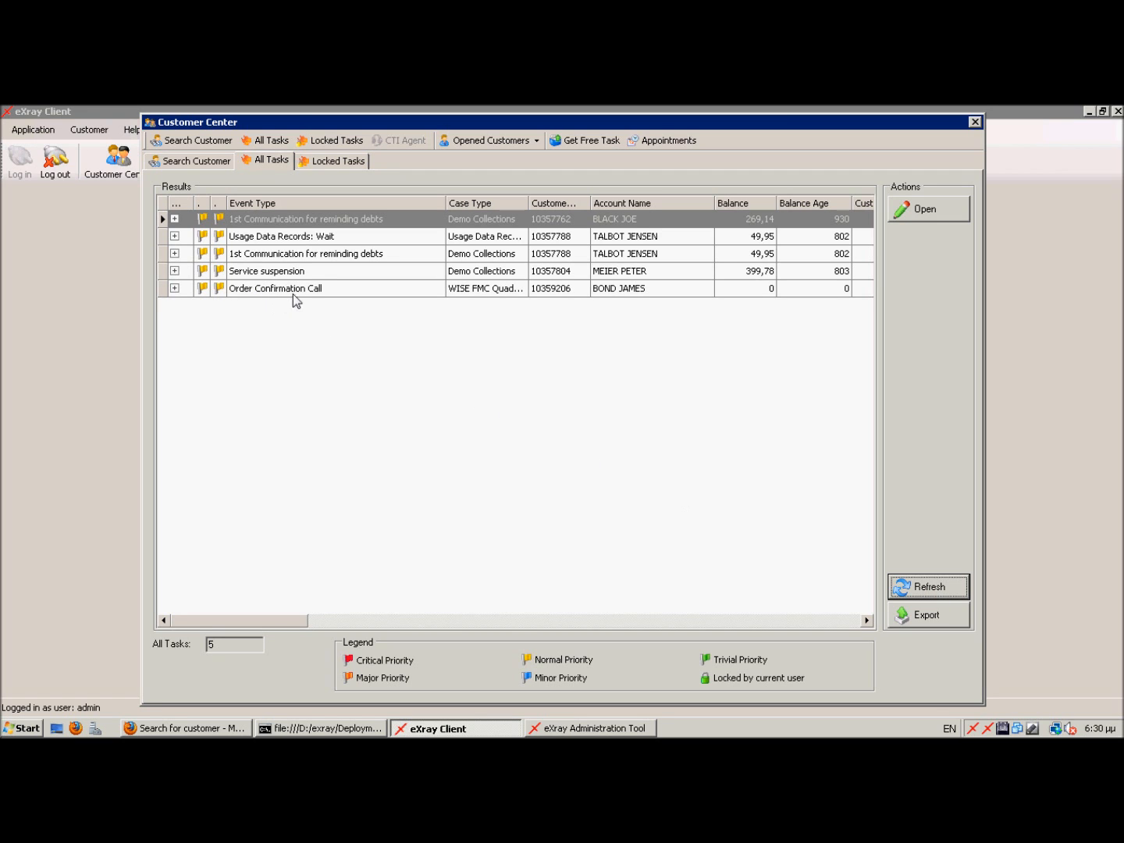
Widen the Case Type column in the task list and open the Order Confirmation Call task of the WISE FMC QuadPlay Activation case
left_click(312, 289)
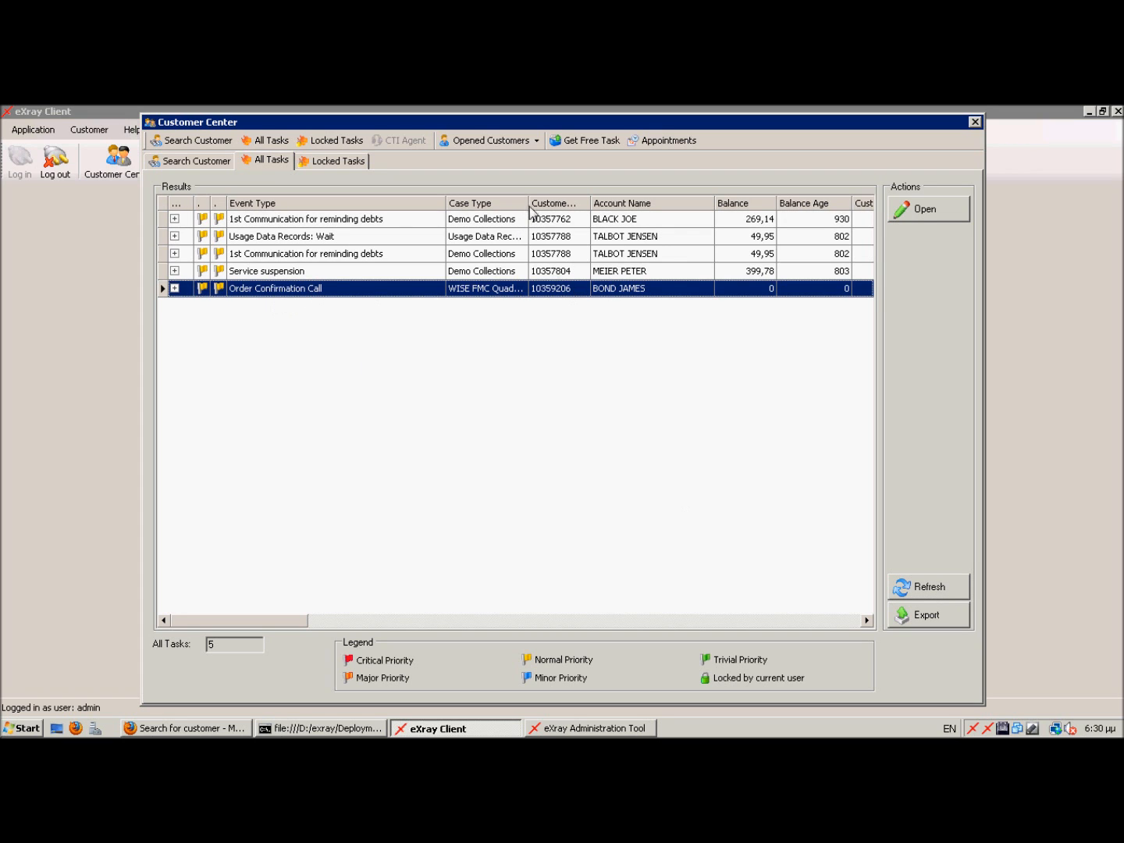
left_click_drag(531, 206, 616, 206)
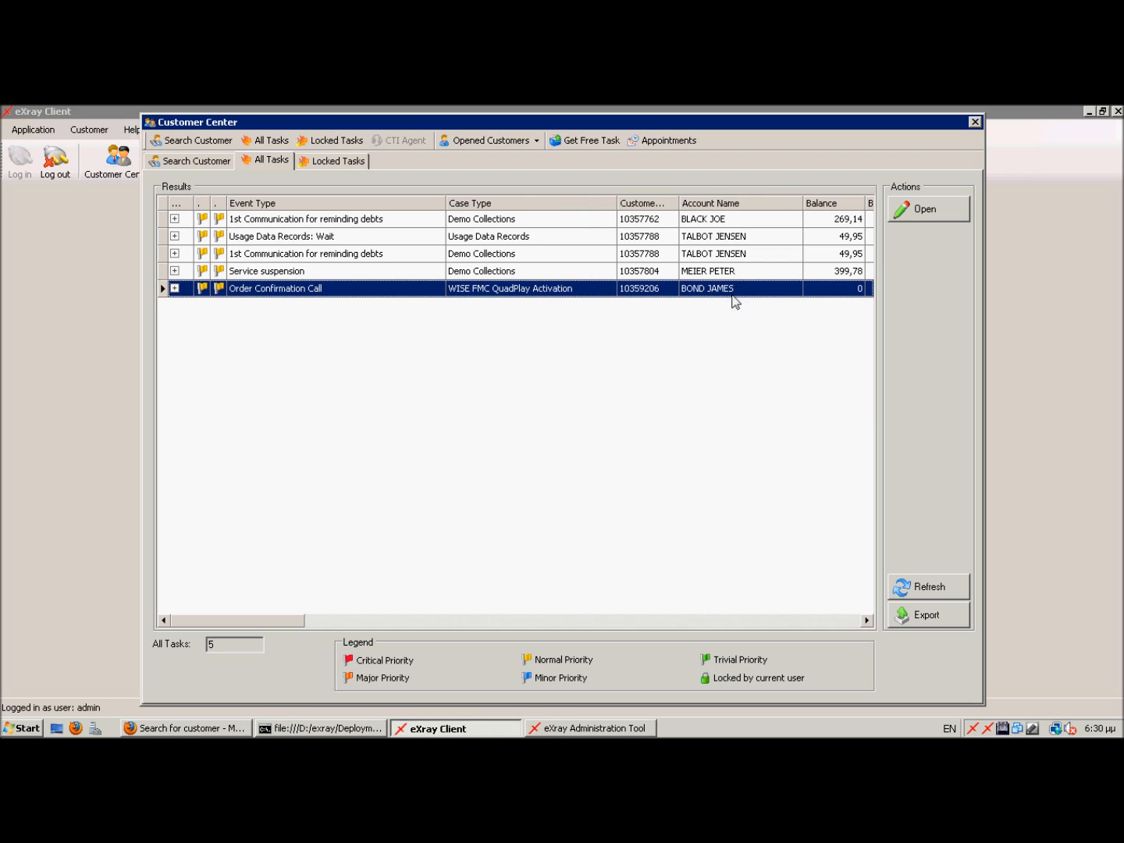
left_click(922, 217)
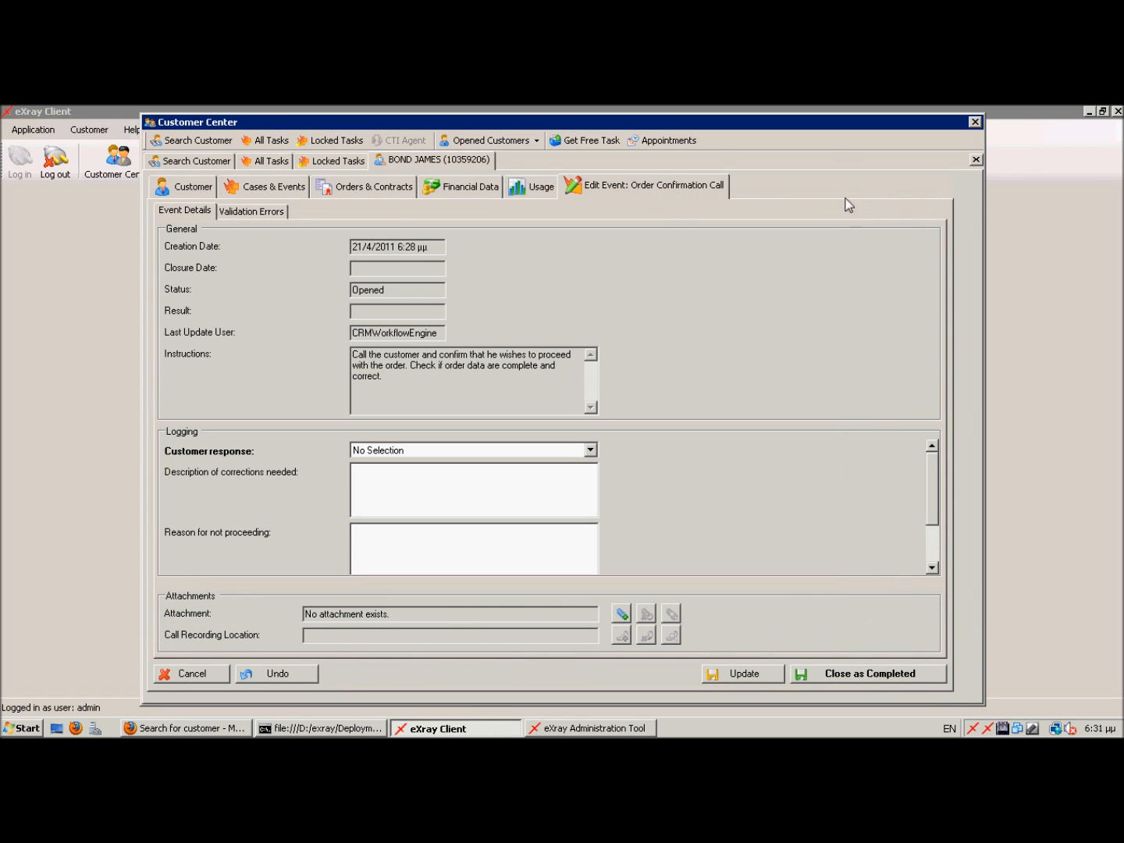
Review the customer's details and the Order Confirmation Call event in the customer's cases, widening the event's Description column
left_click(205, 192)
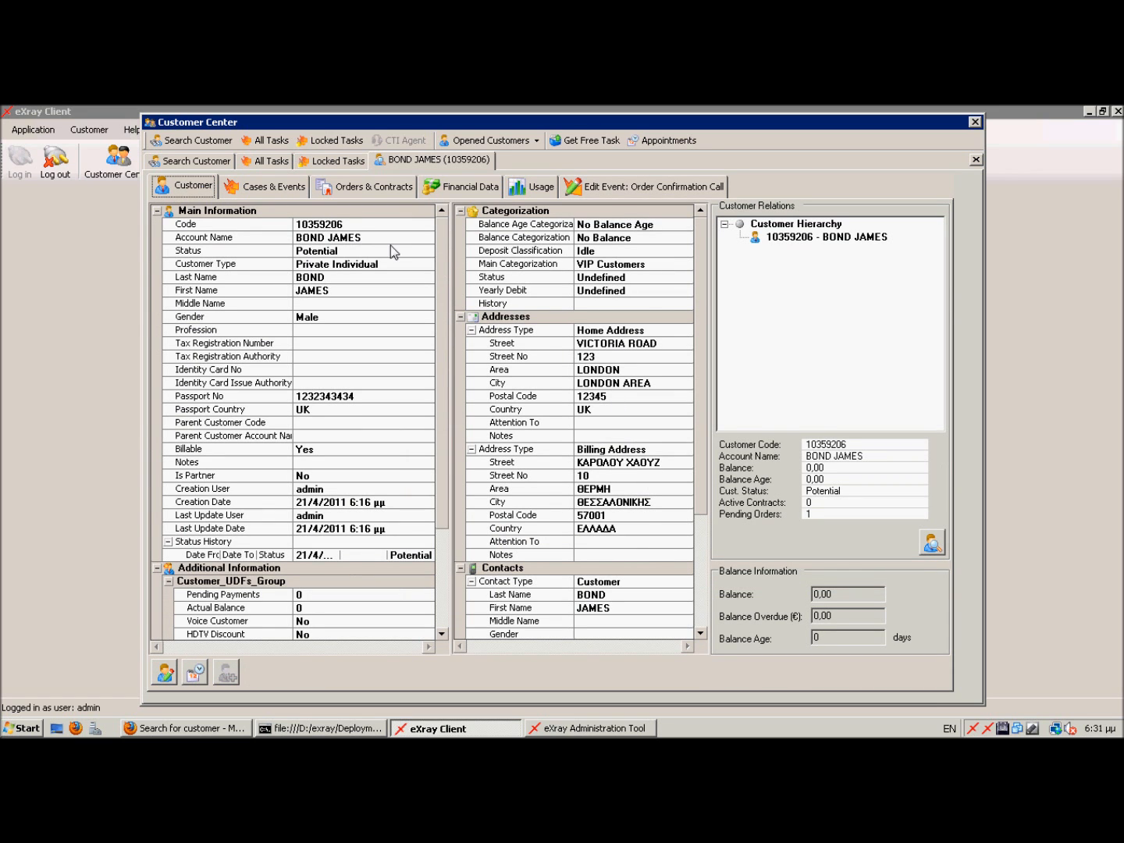
left_click(277, 194)
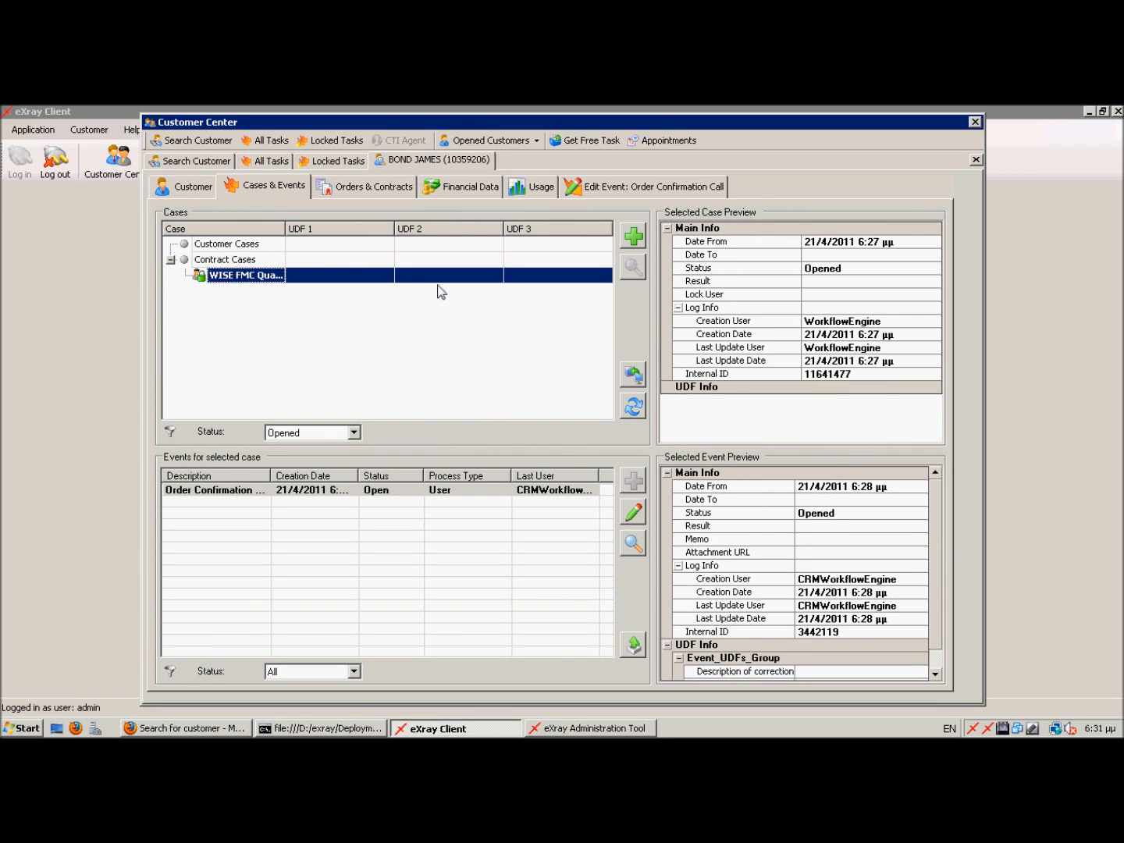
left_click_drag(271, 475, 308, 487)
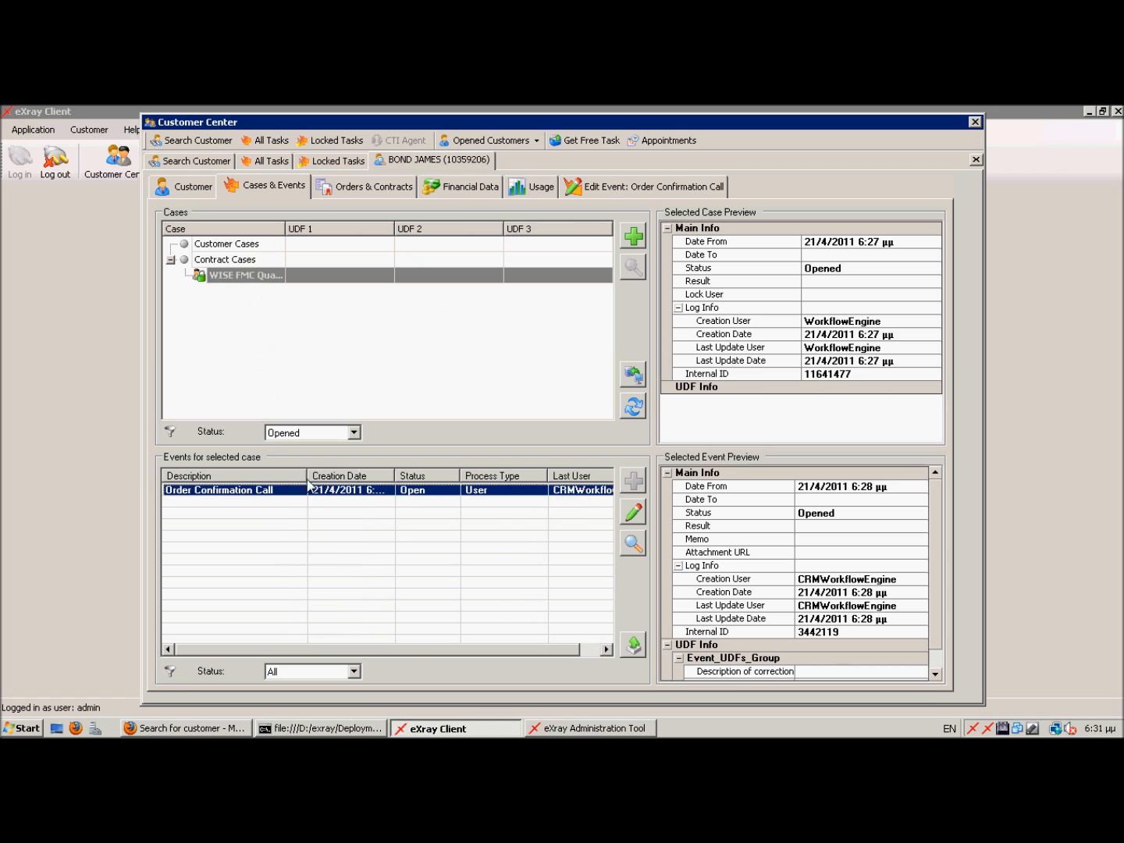
left_click_drag(306, 481, 281, 478)
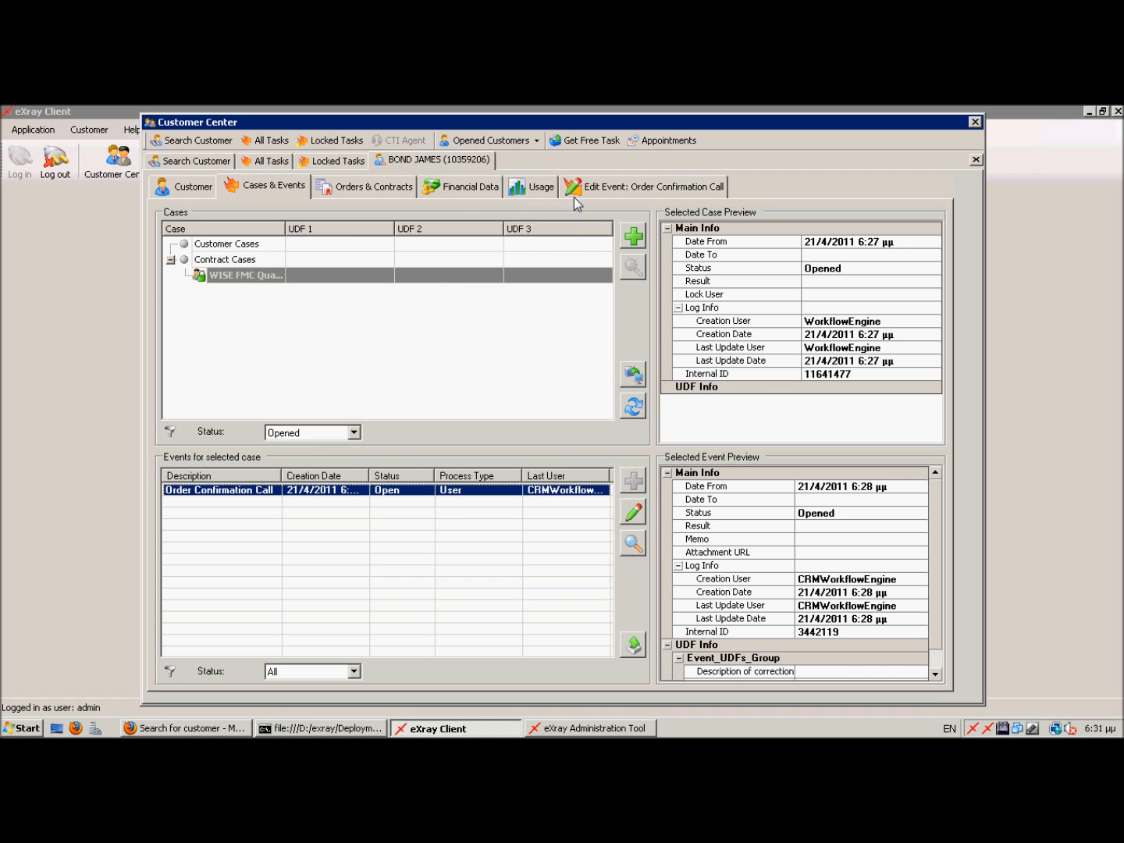
Return to editing the Order Confirmation Call event and read its instructions
left_click(648, 189)
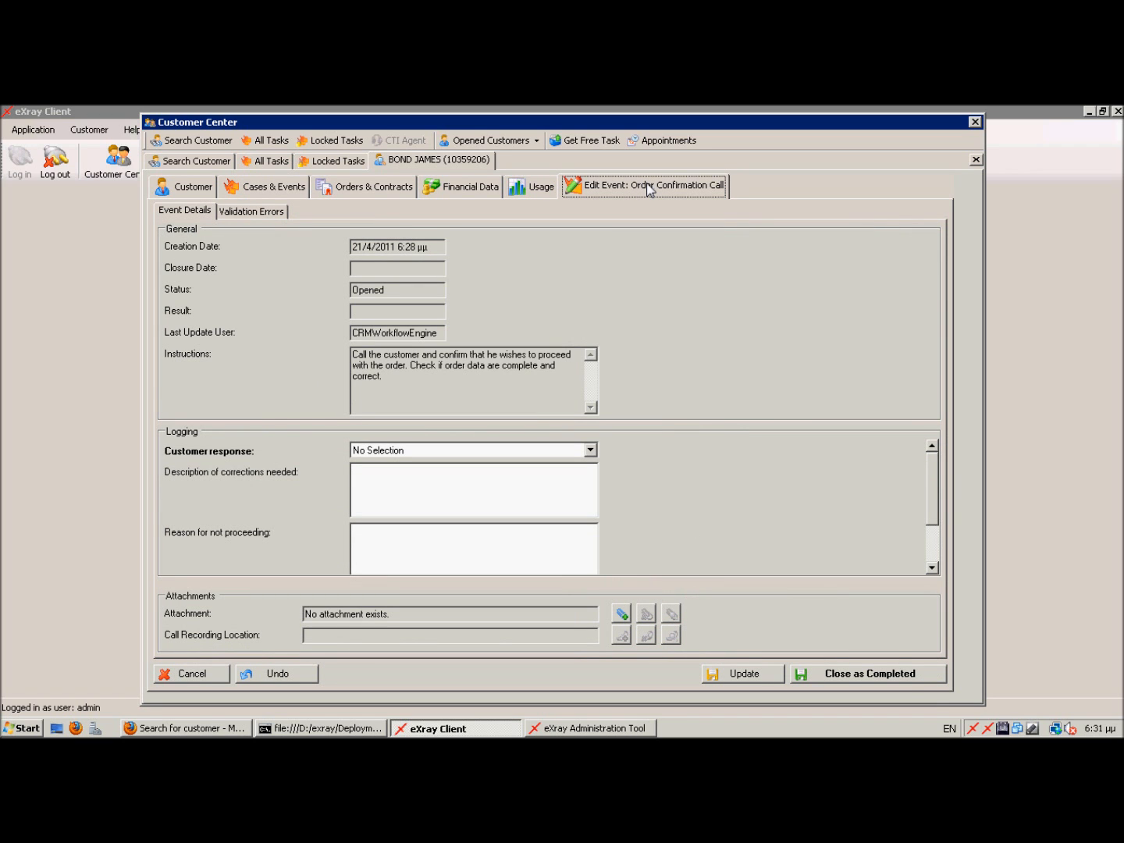
left_click(405, 360)
double_click(394, 369)
left_click(394, 369)
left_click_drag(353, 355, 477, 410)
left_click(473, 411)
double_click(365, 356)
Check the services and service identifiers of the WISE FMC order, from GSM Telephony through WISEE TV Broadband
left_click(363, 189)
left_click(203, 249)
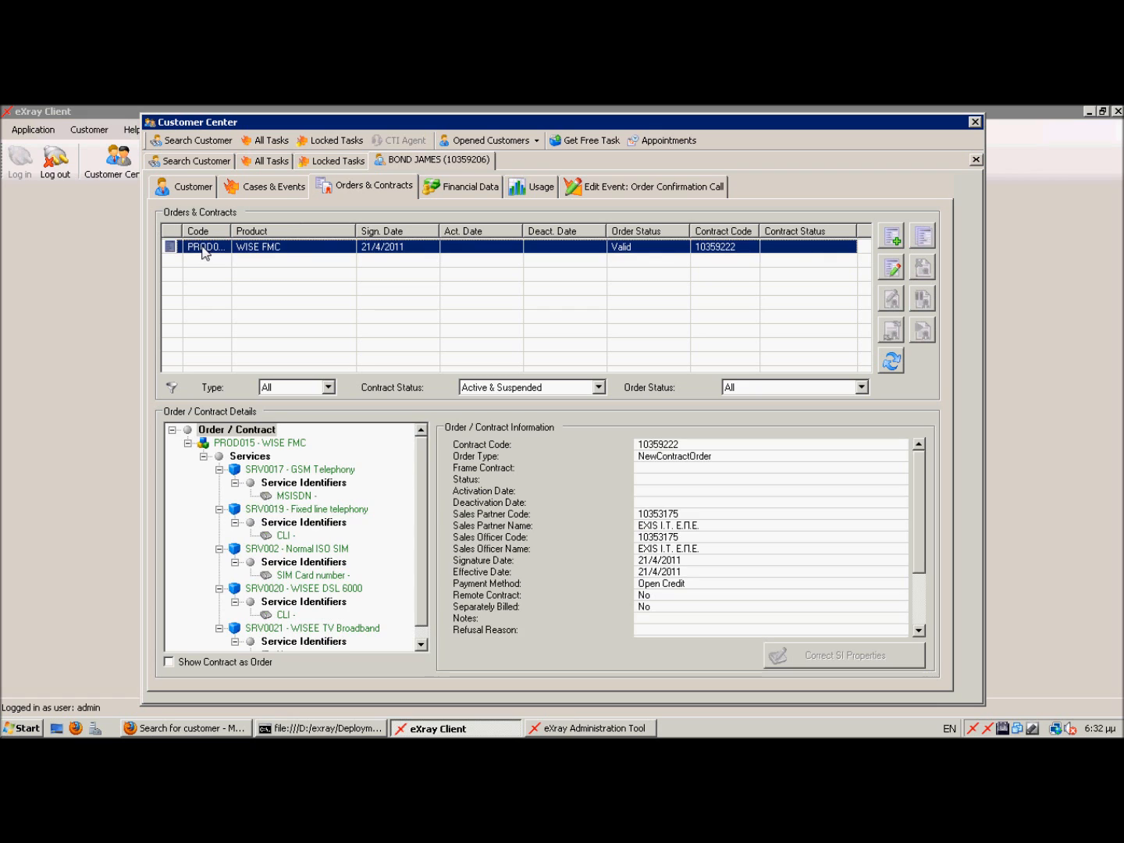
left_click(420, 644)
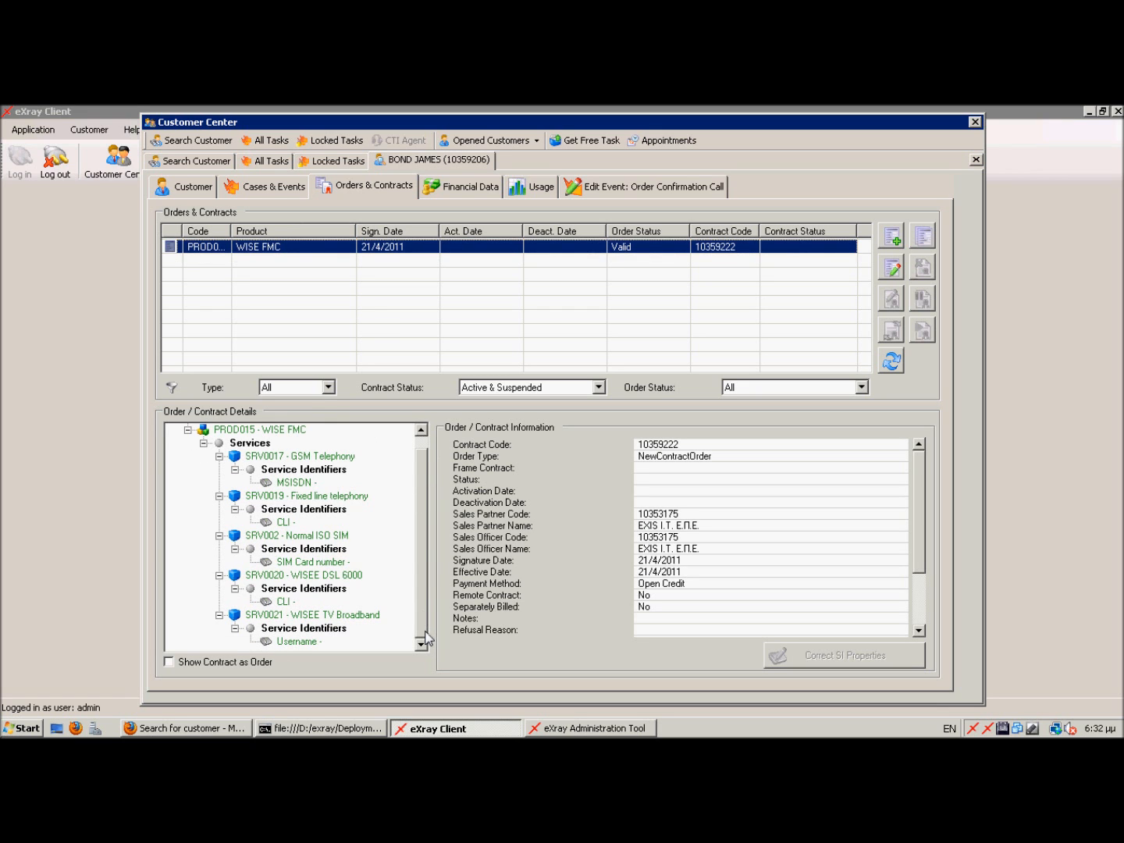
left_click(286, 459)
key("Down")
key("Down")
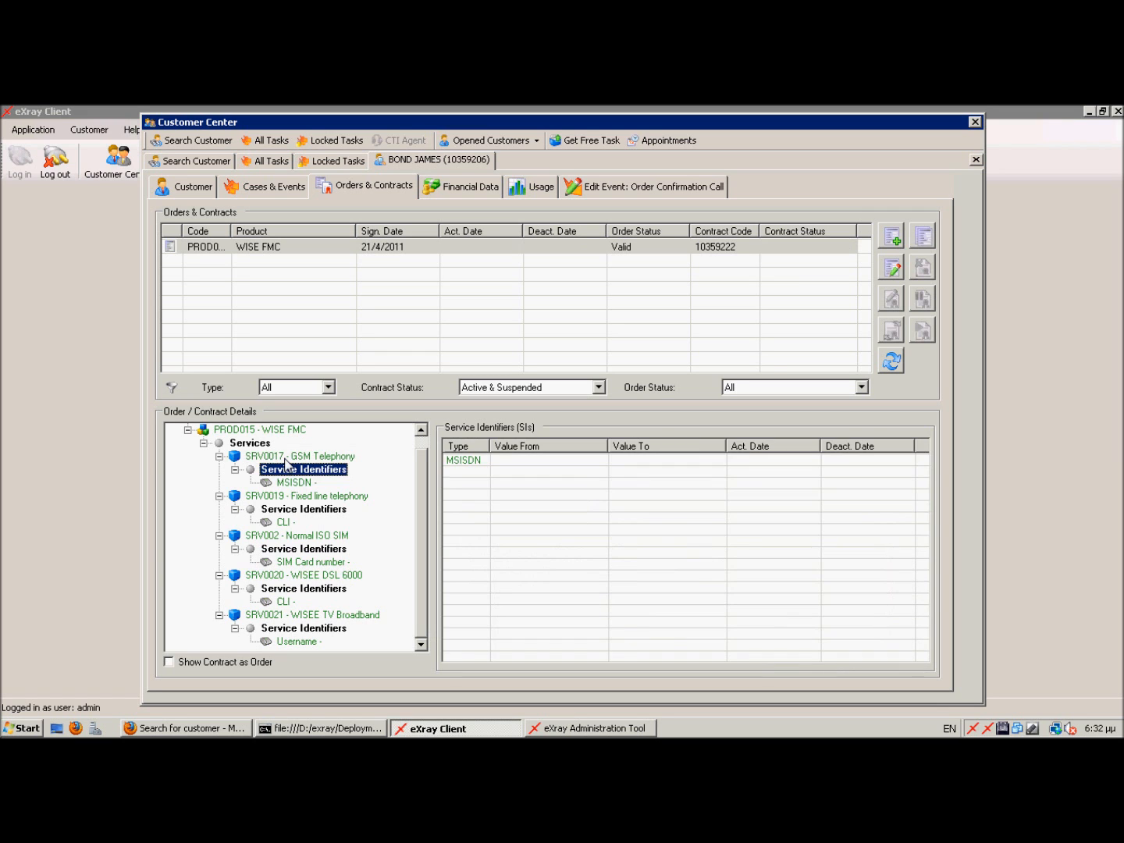
key("Down")
key("Down")
key("Down")
key("Down")
key("Down")
key("Down")
key("Down")
key("Down")
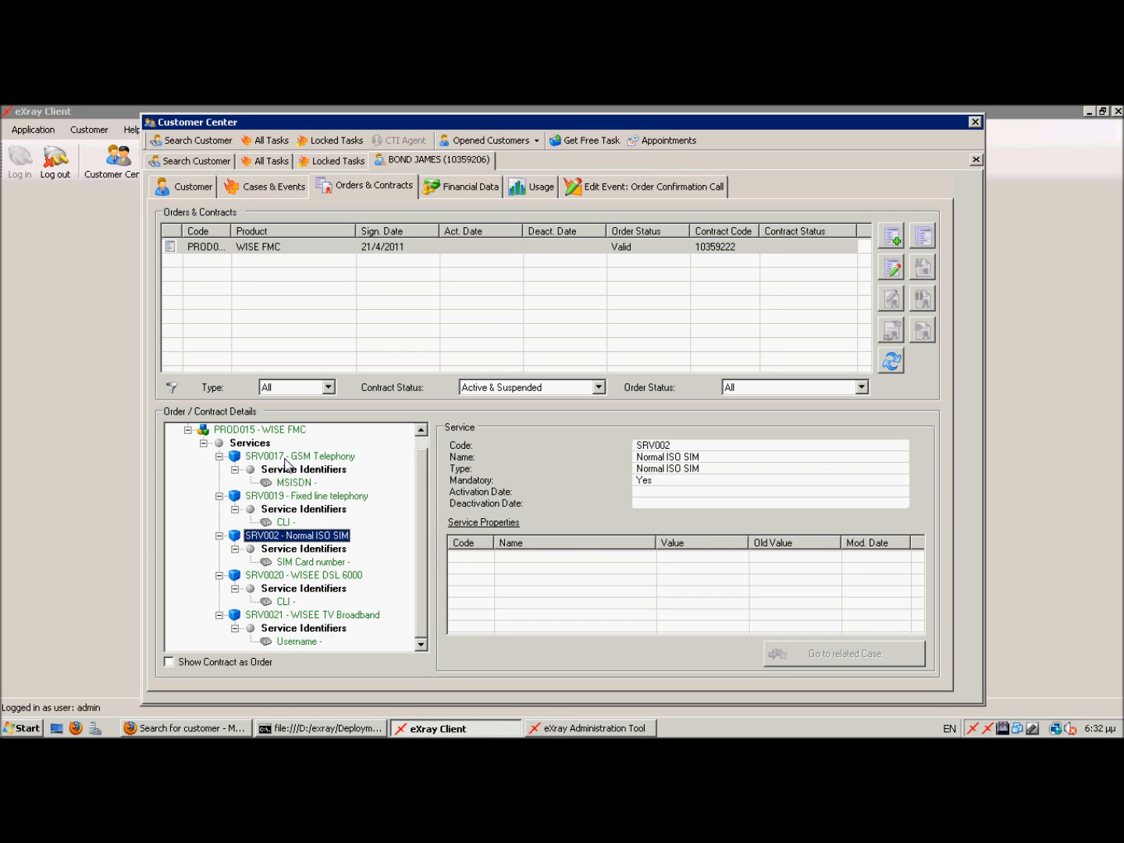
key("Down")
key("Down")
key("Down")
key("Down")
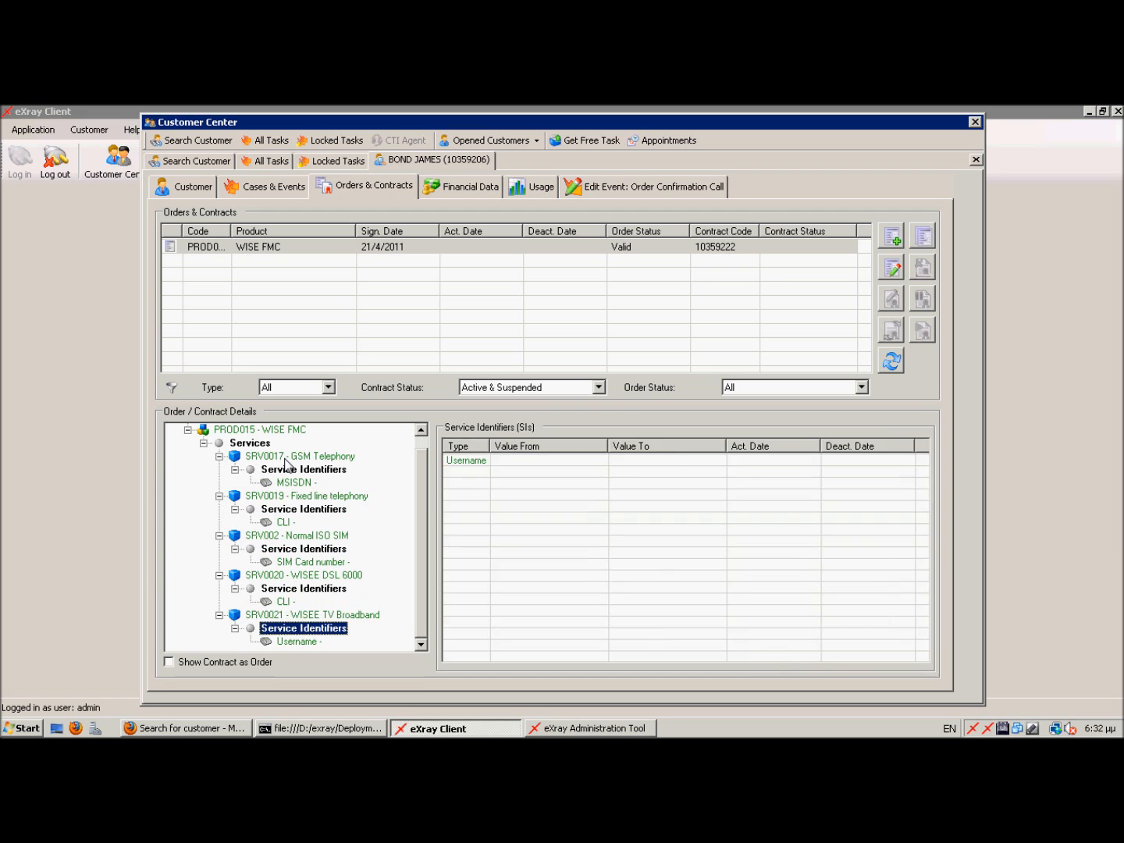
Open the customer's details for editing and leave them without saving
left_click(192, 181)
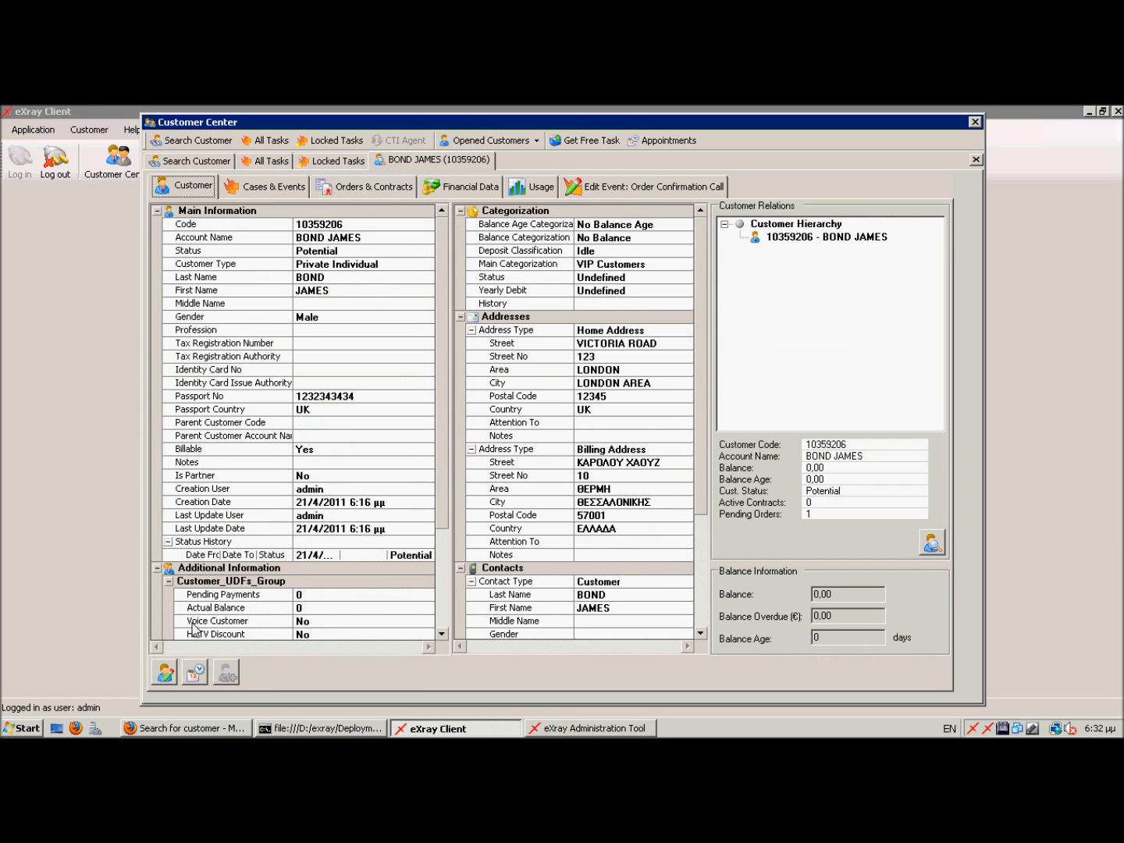
left_click(165, 676)
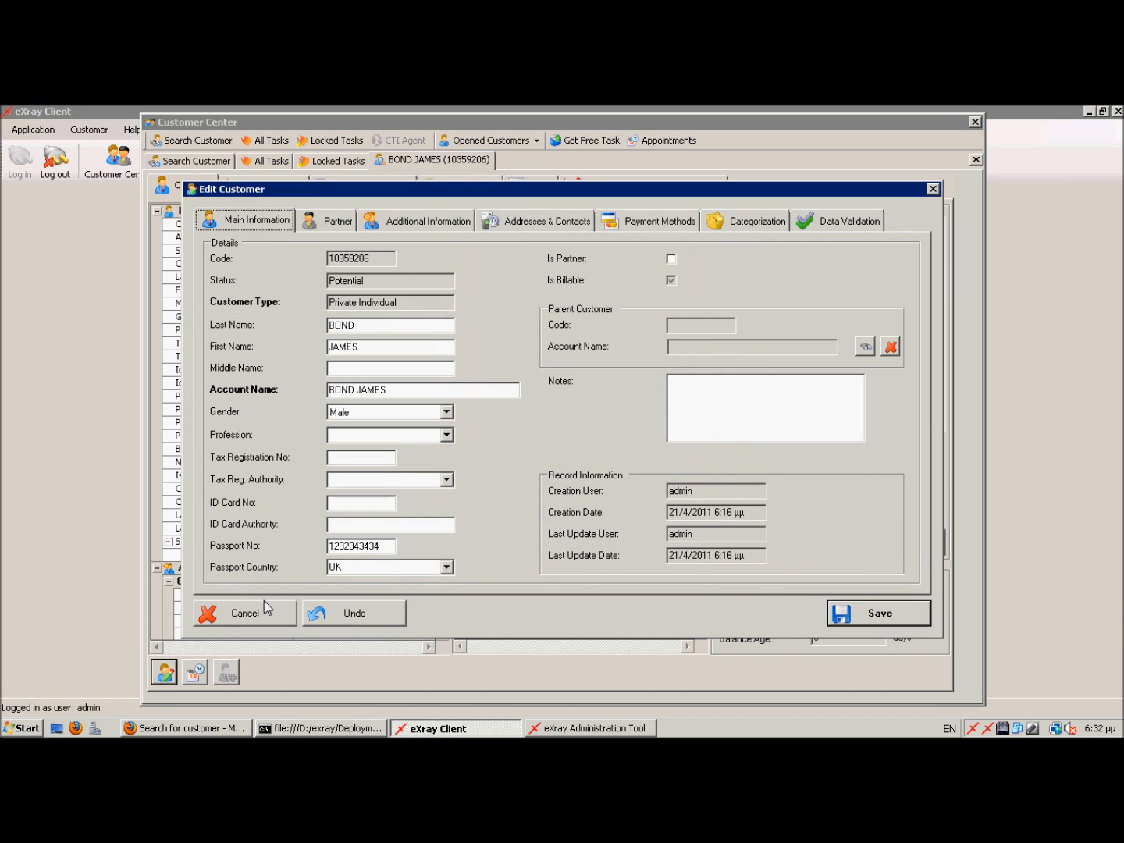
left_click(262, 610)
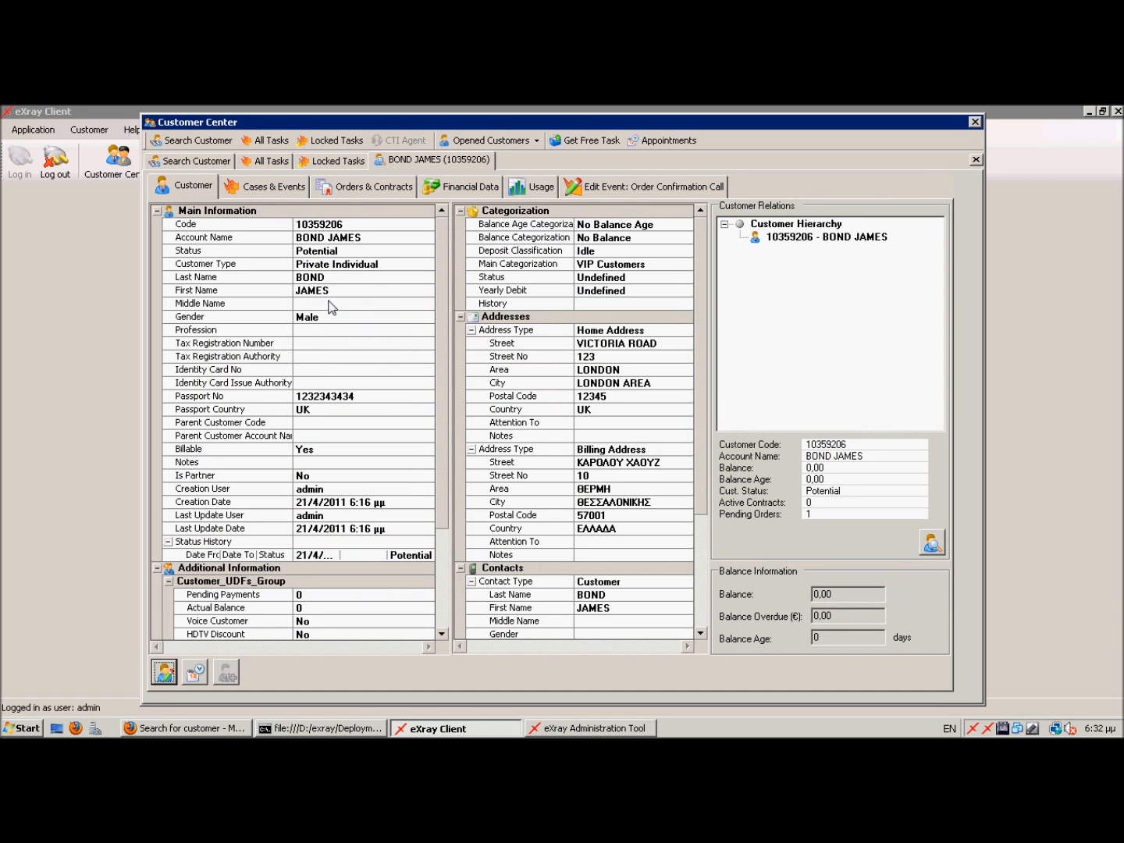
Set the customer response of the Order Confirmation Call event to "Proceed with order (corrections needed)"
left_click(348, 189)
left_click(645, 185)
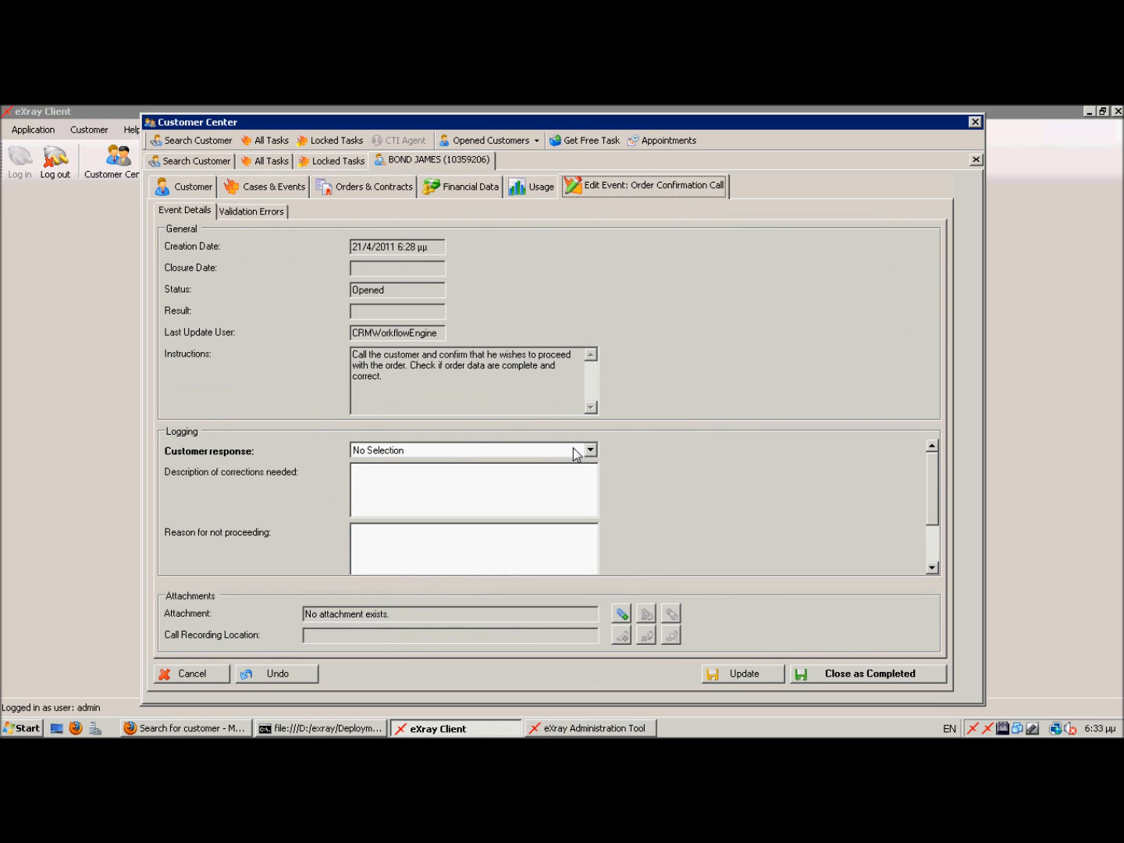
left_click(492, 452)
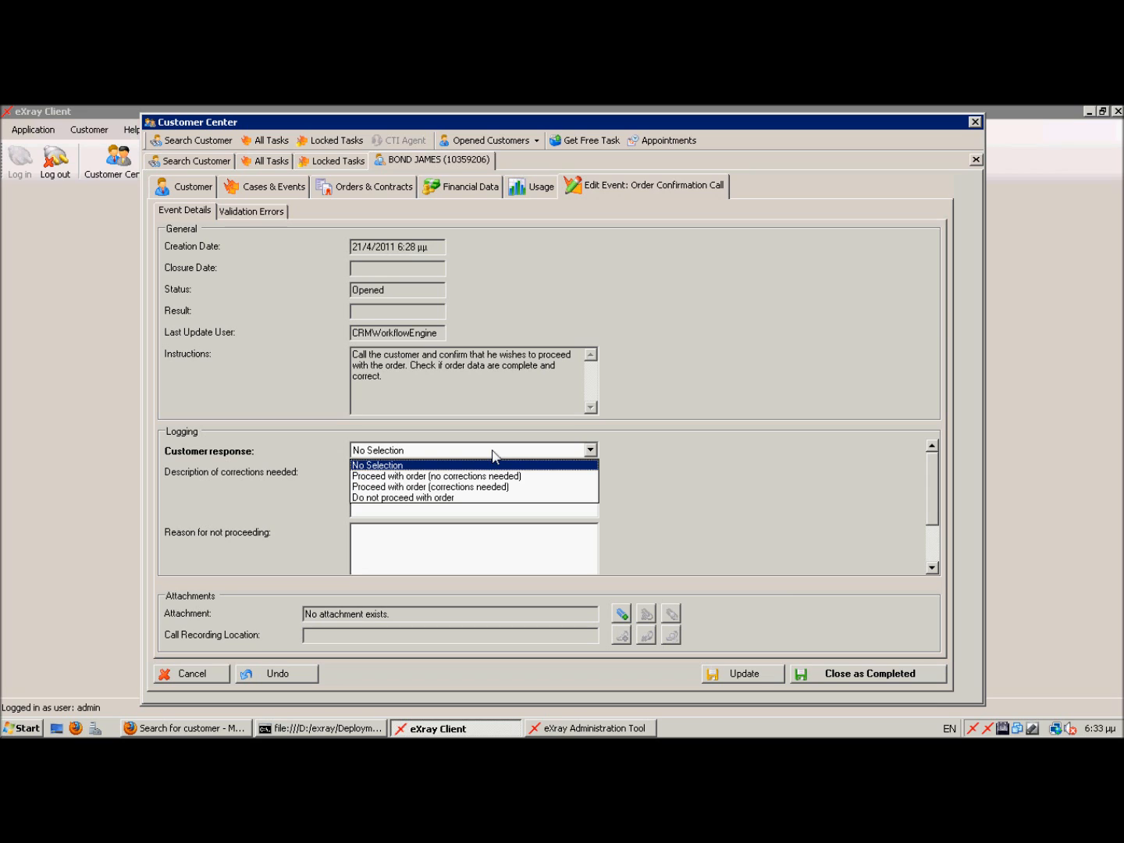
left_click(470, 488)
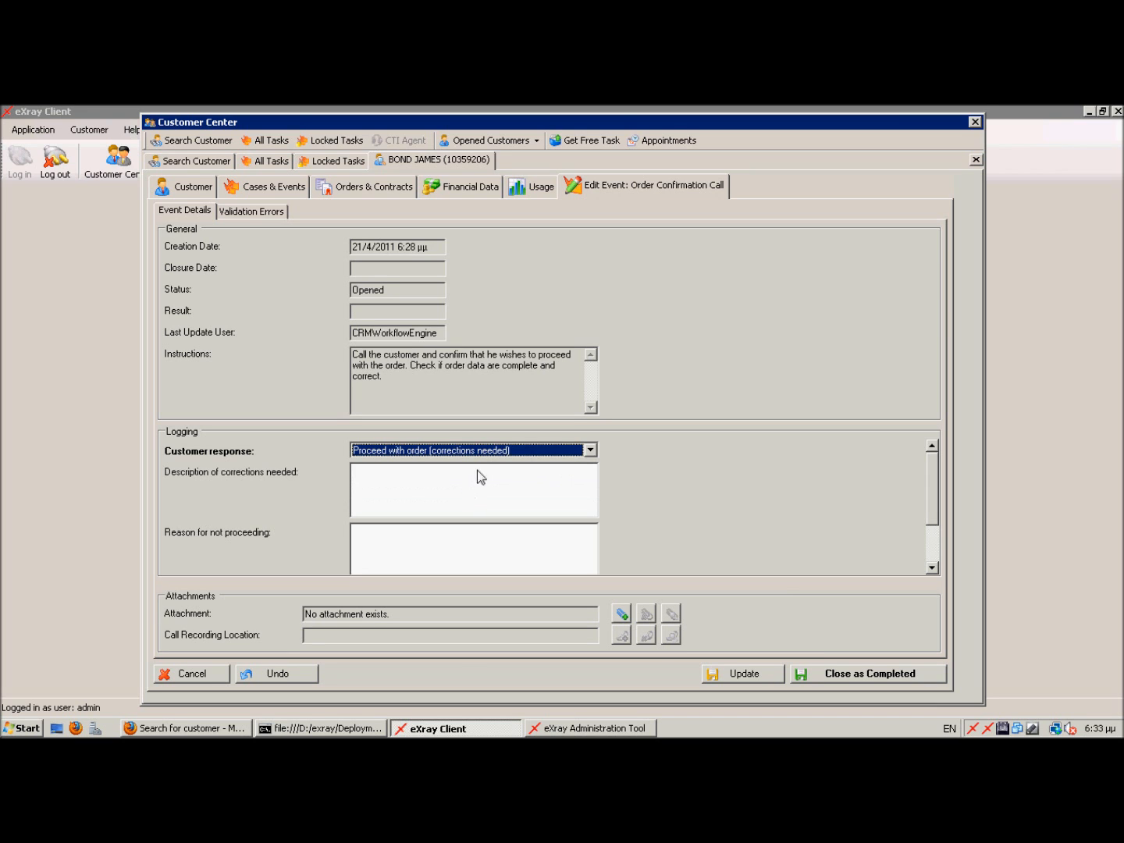
Enter "He selected 8Mbps Video streaming" as the description of corrections needed and close the Order Confirmation Call event as completed
left_click(487, 490)
type("hE")
key("BackSpace")
key("BackSpace")
key("BackSpace")
key("Caps_Lock")
type("He selected ")
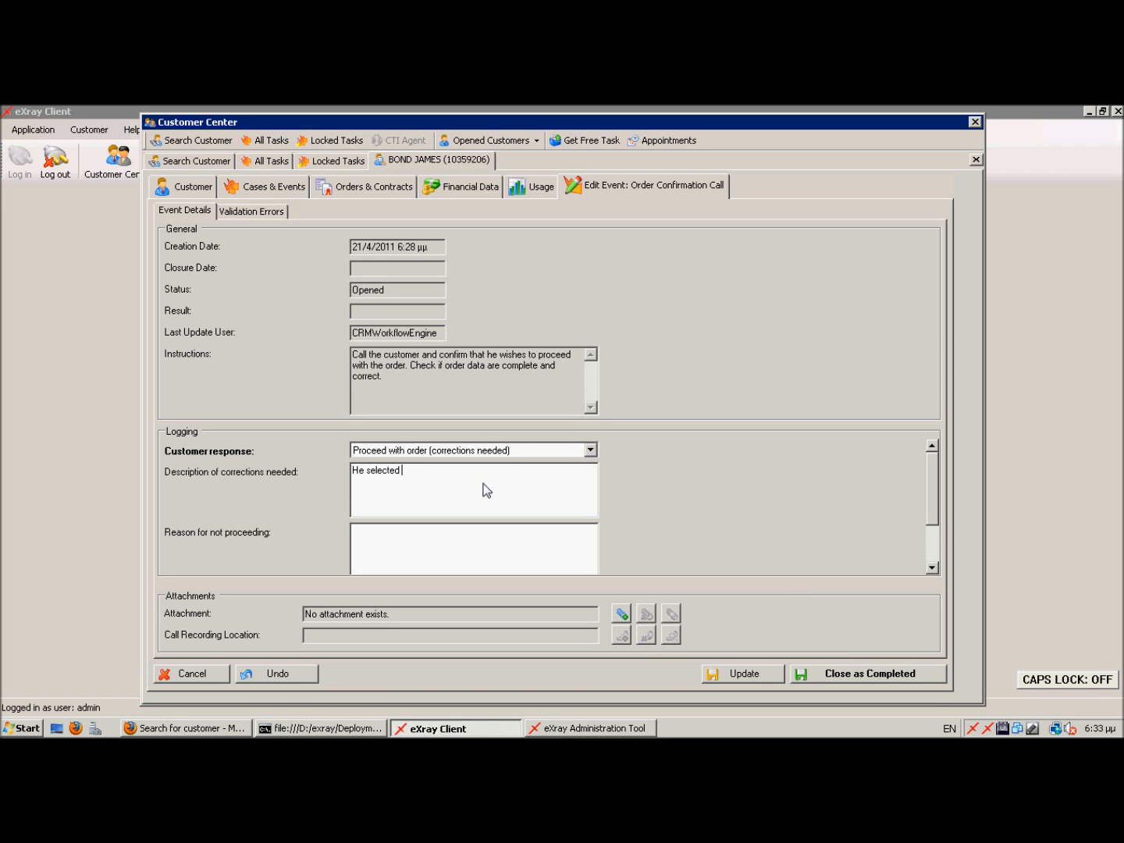
type("8MBs")
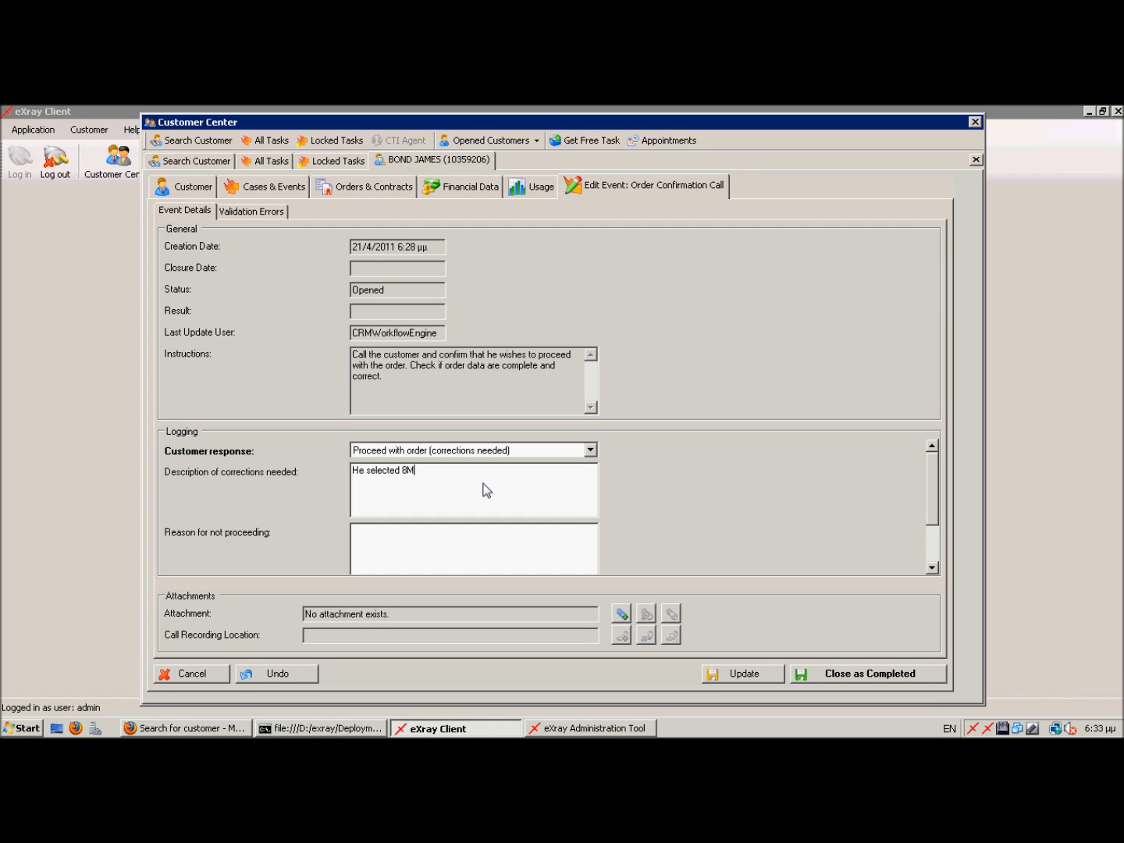
key("BackSpace")
type("its")
key("BackSpace")
key("BackSpace")
key("BackSpace")
key("BackSpace")
type("bps Video streaming")
left_click(872, 679)
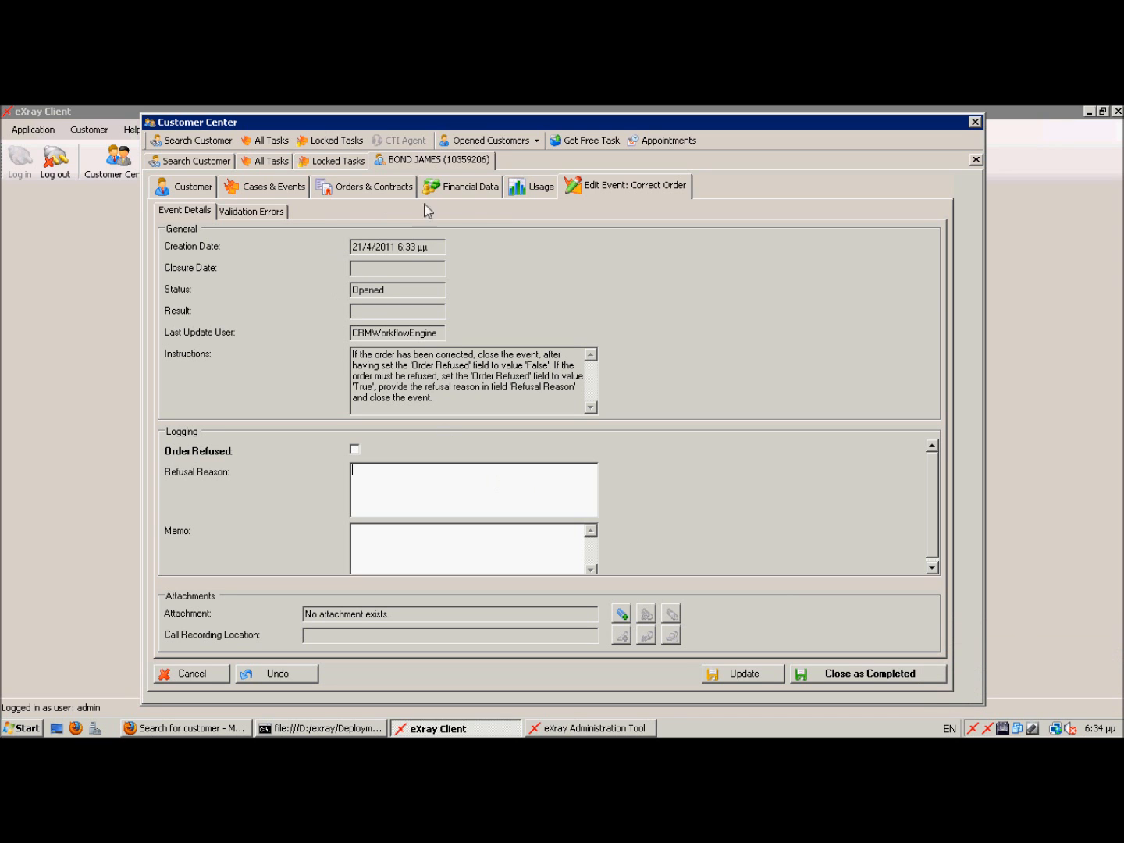
Set GSM Video Streaming to 8192 Kbps for the GSM Telephony service of the WISE FMC order and save the order
left_click(402, 190)
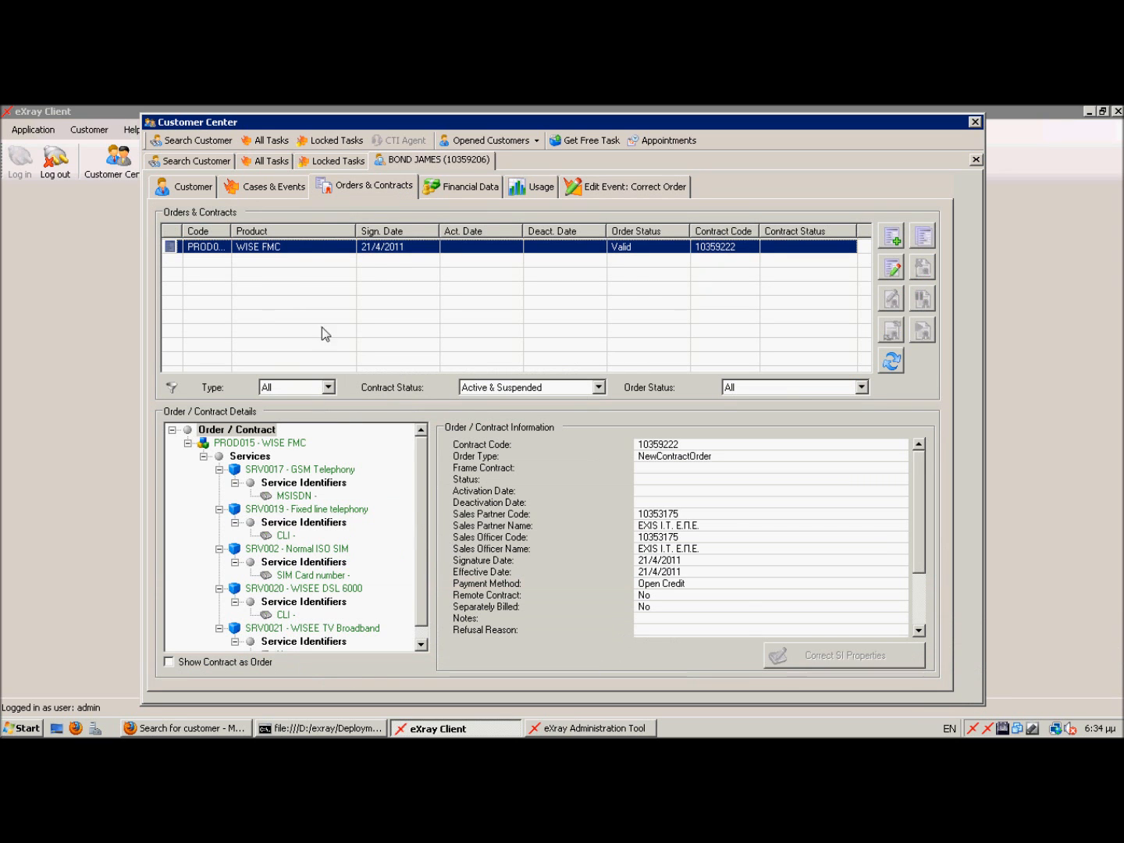
left_click(892, 268)
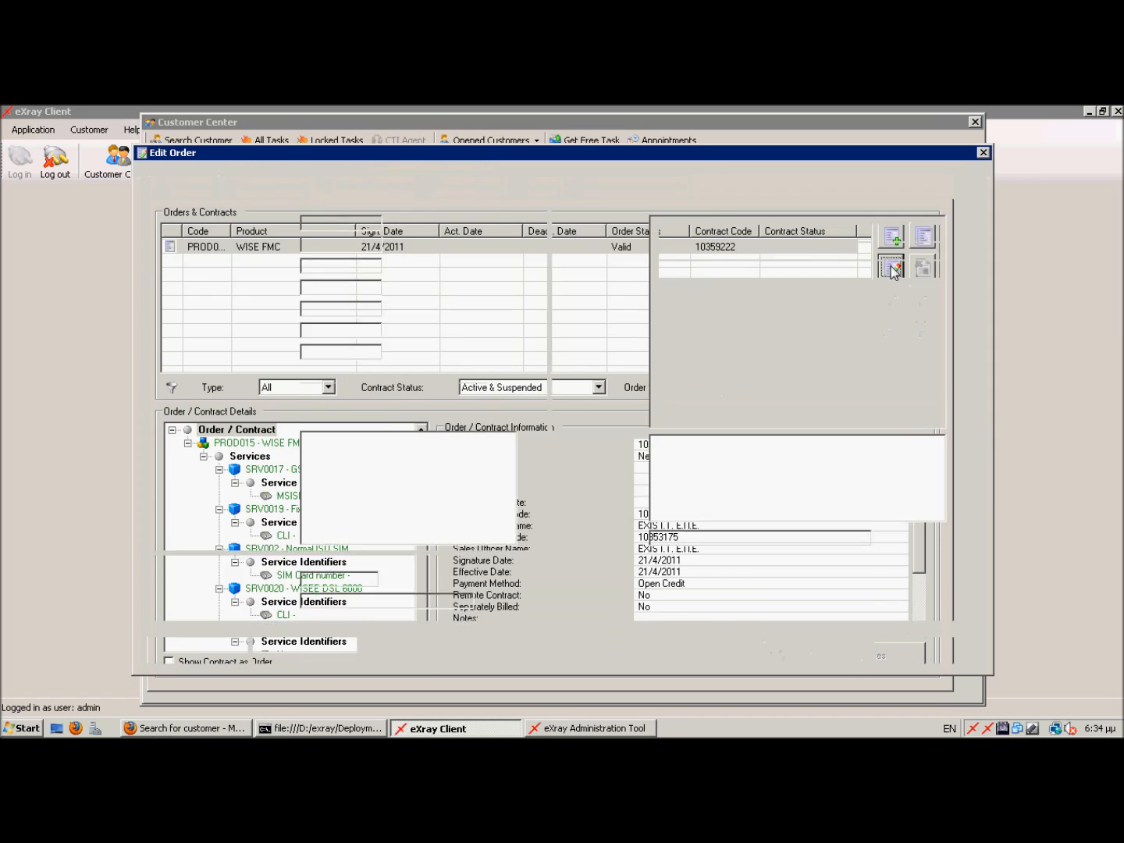
left_click(276, 187)
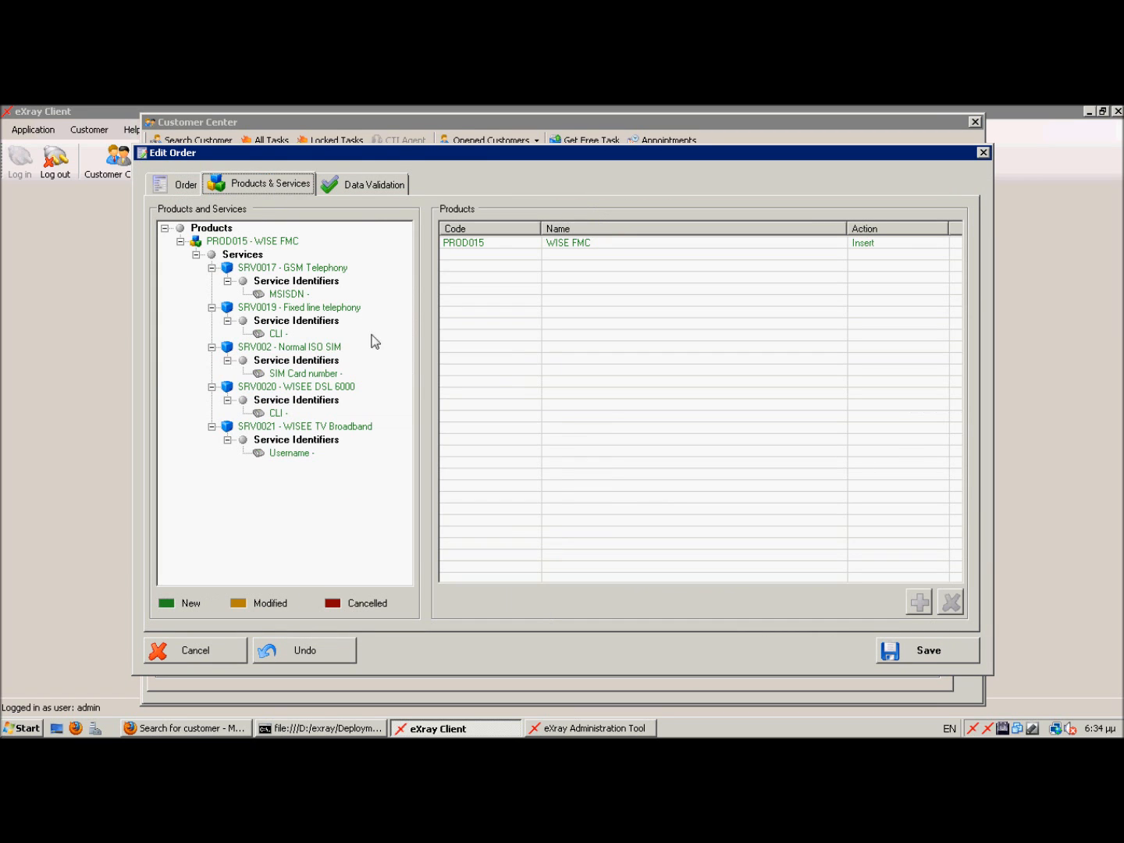
left_click(319, 270)
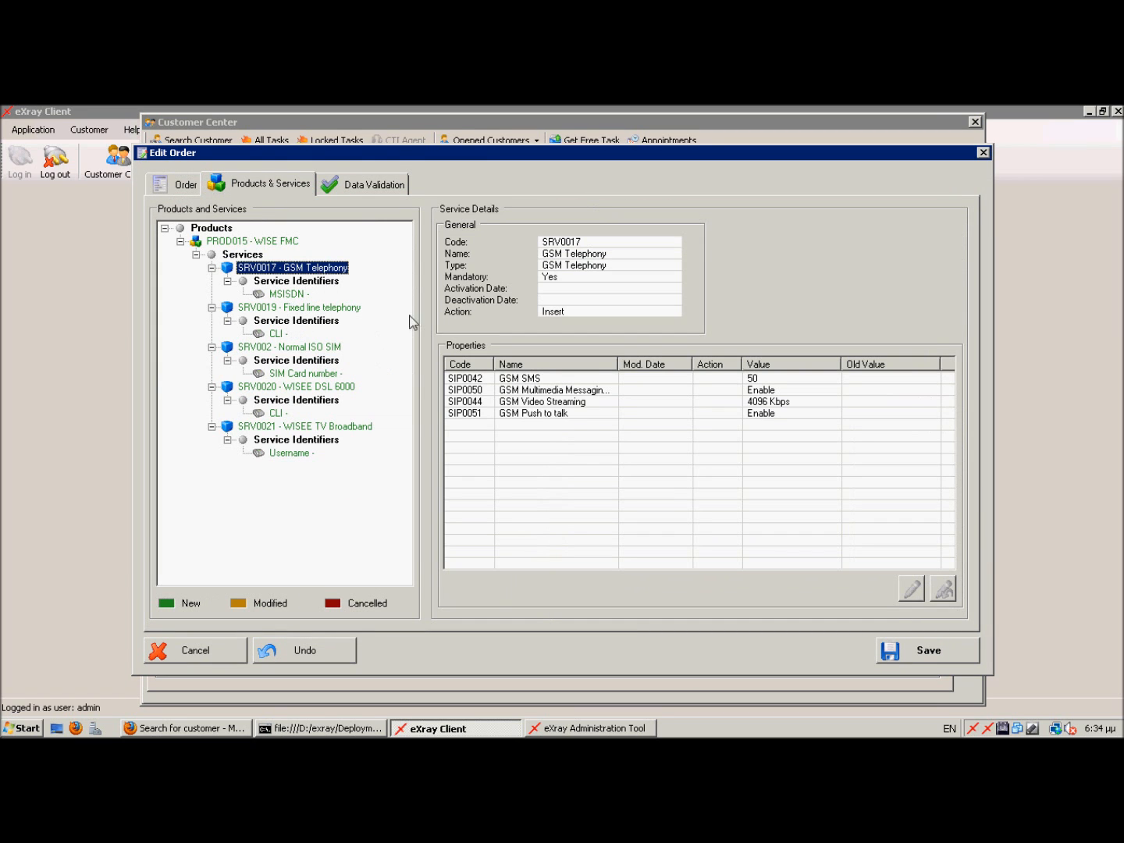
double_click(602, 403)
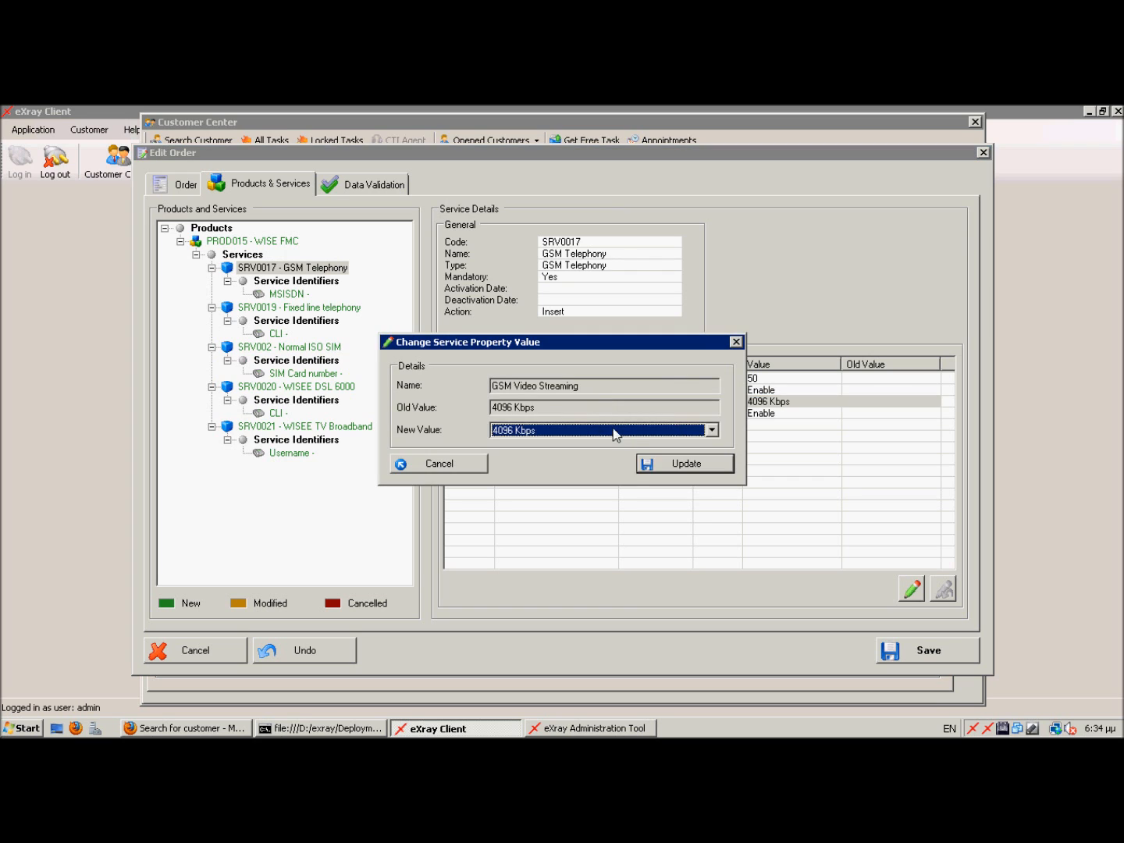
left_click(614, 431)
left_click(511, 473)
left_click(671, 467)
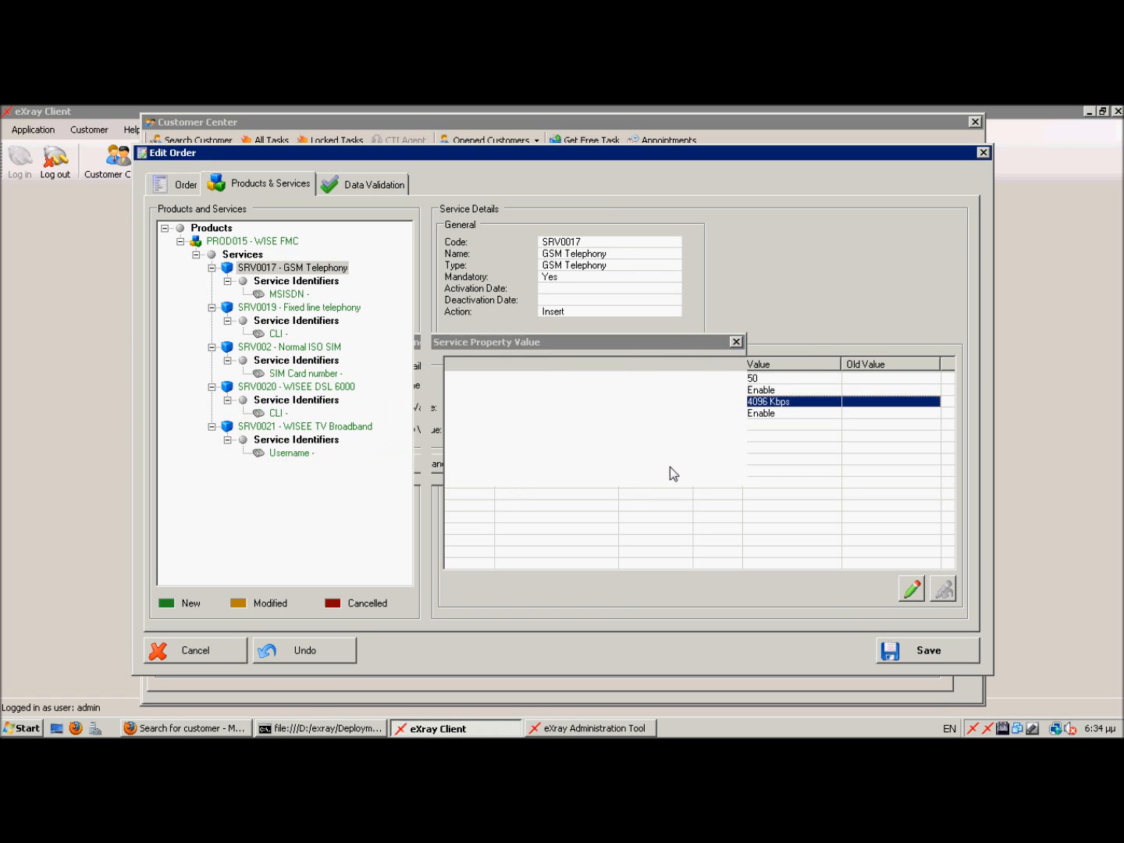
left_click(897, 653)
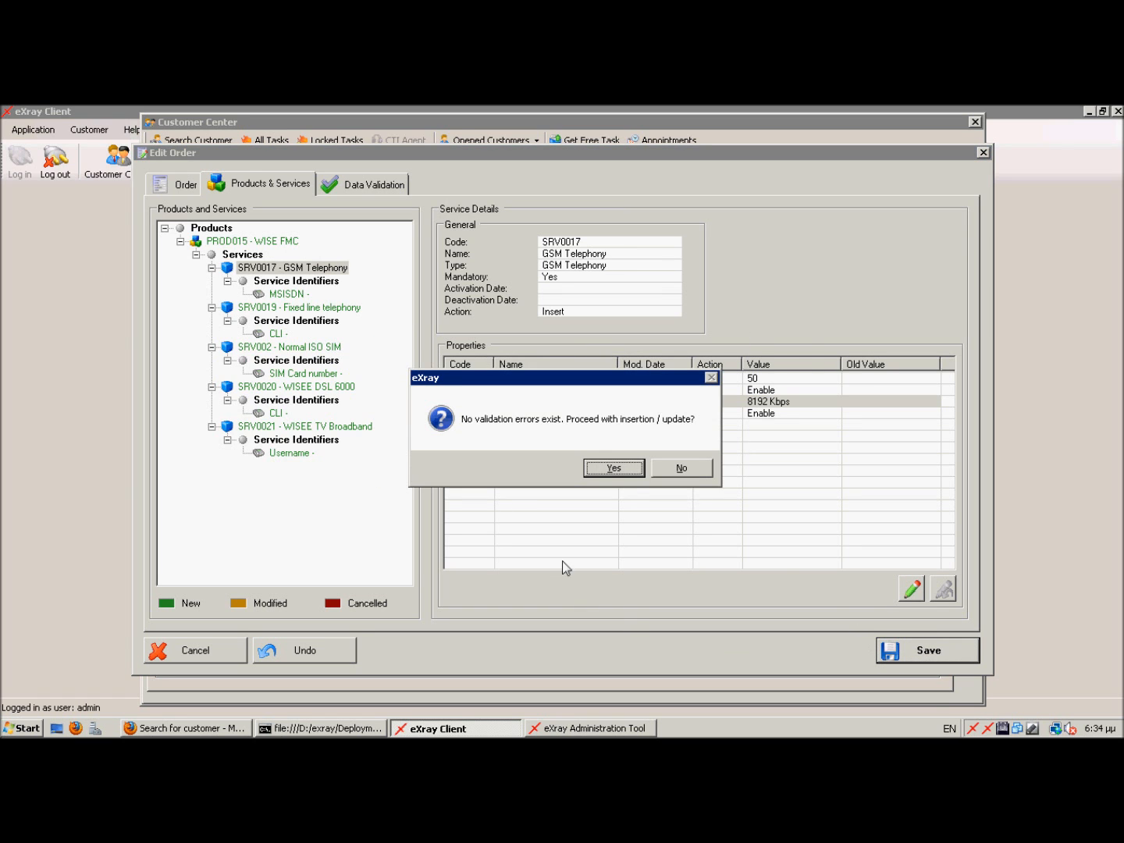
left_click(614, 469)
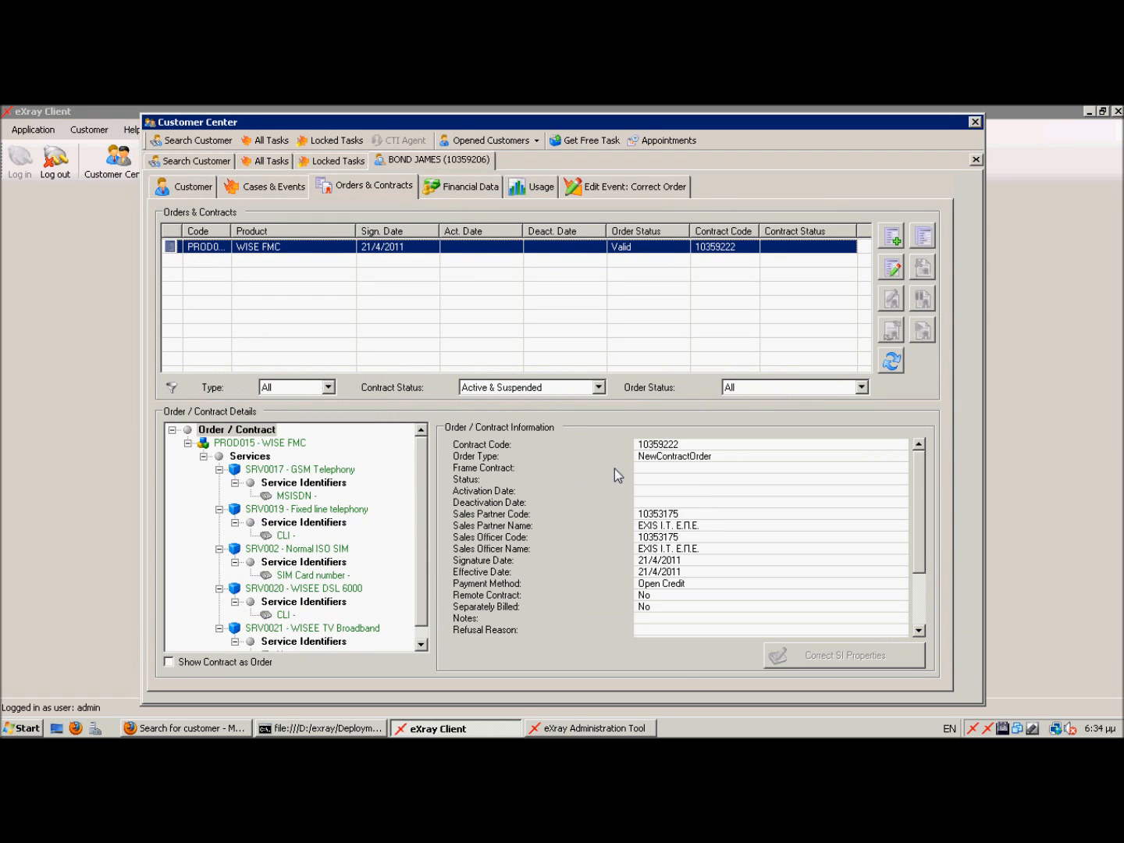
Check the saved GSM Telephony service properties and close the Correct Order event as completed without refusing the order
left_click(296, 471)
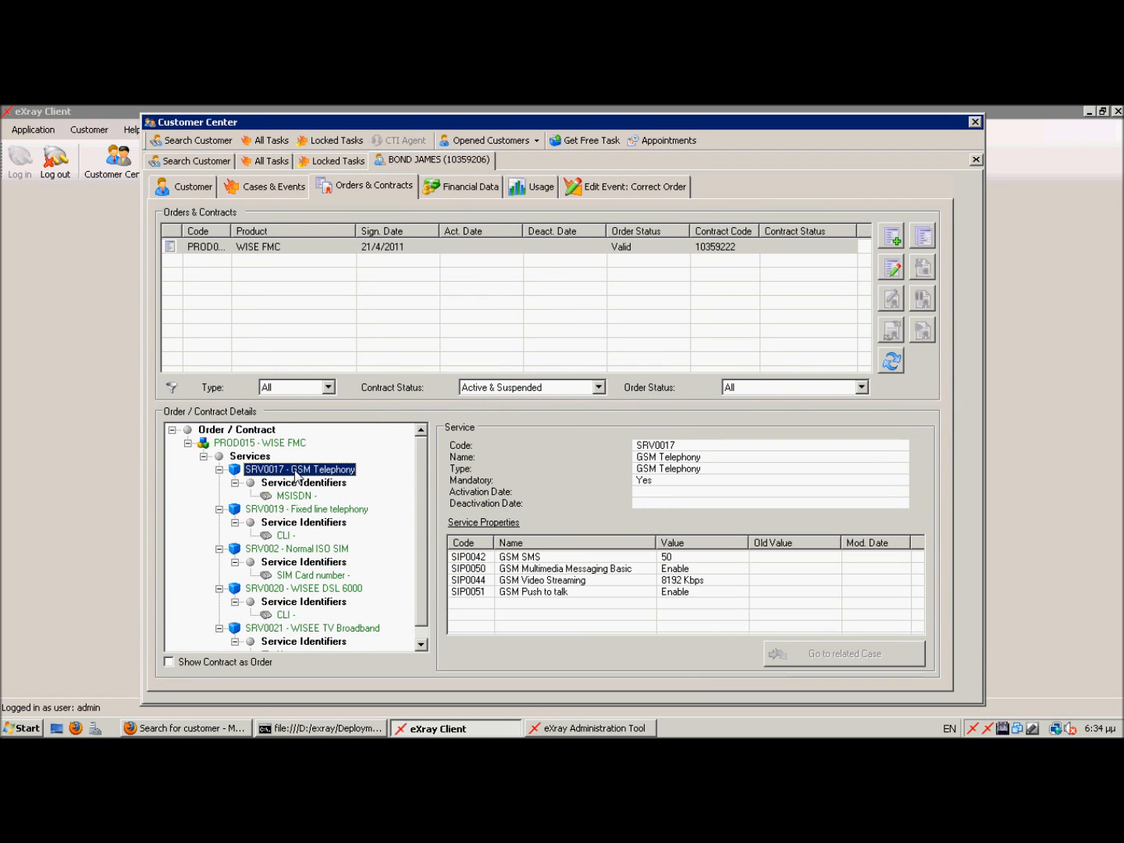
left_click(595, 188)
left_click(867, 675)
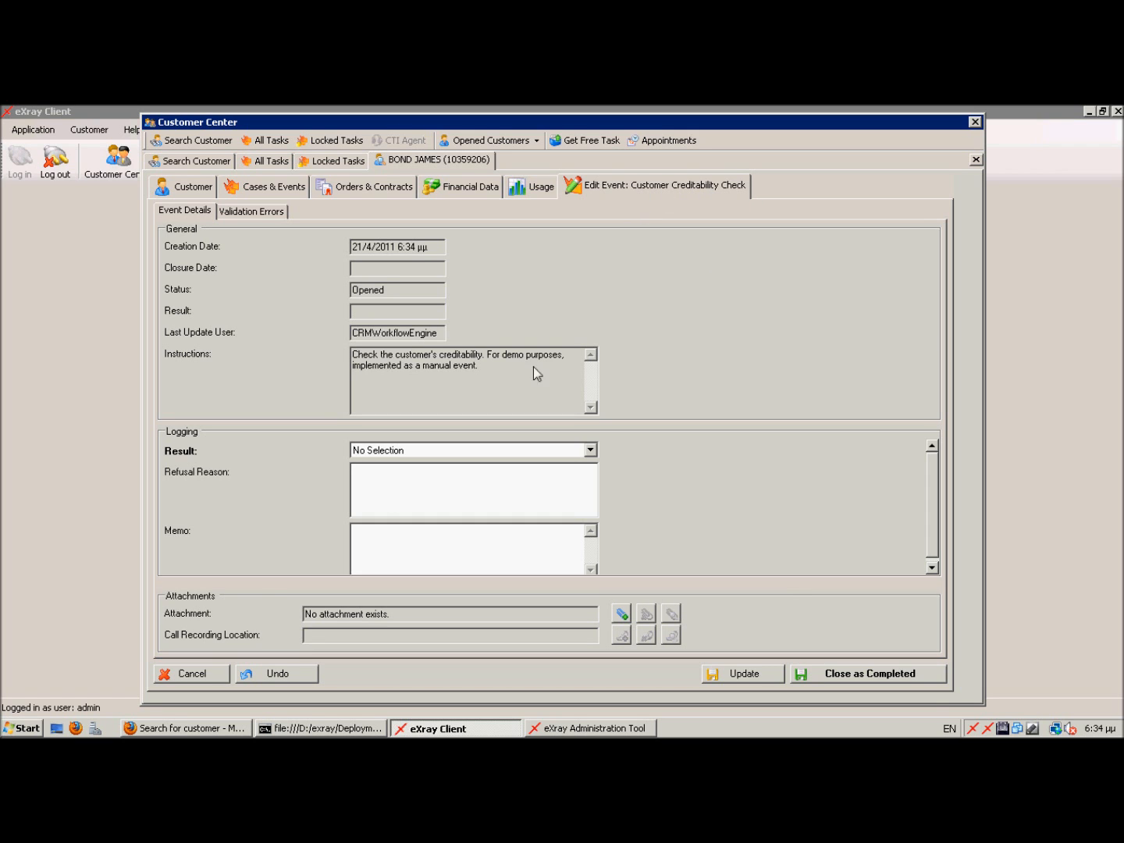
Leave the Customer Creditability Check event and review the logged details of the case's Order Confirmation Call and Correct Order events
left_click(194, 676)
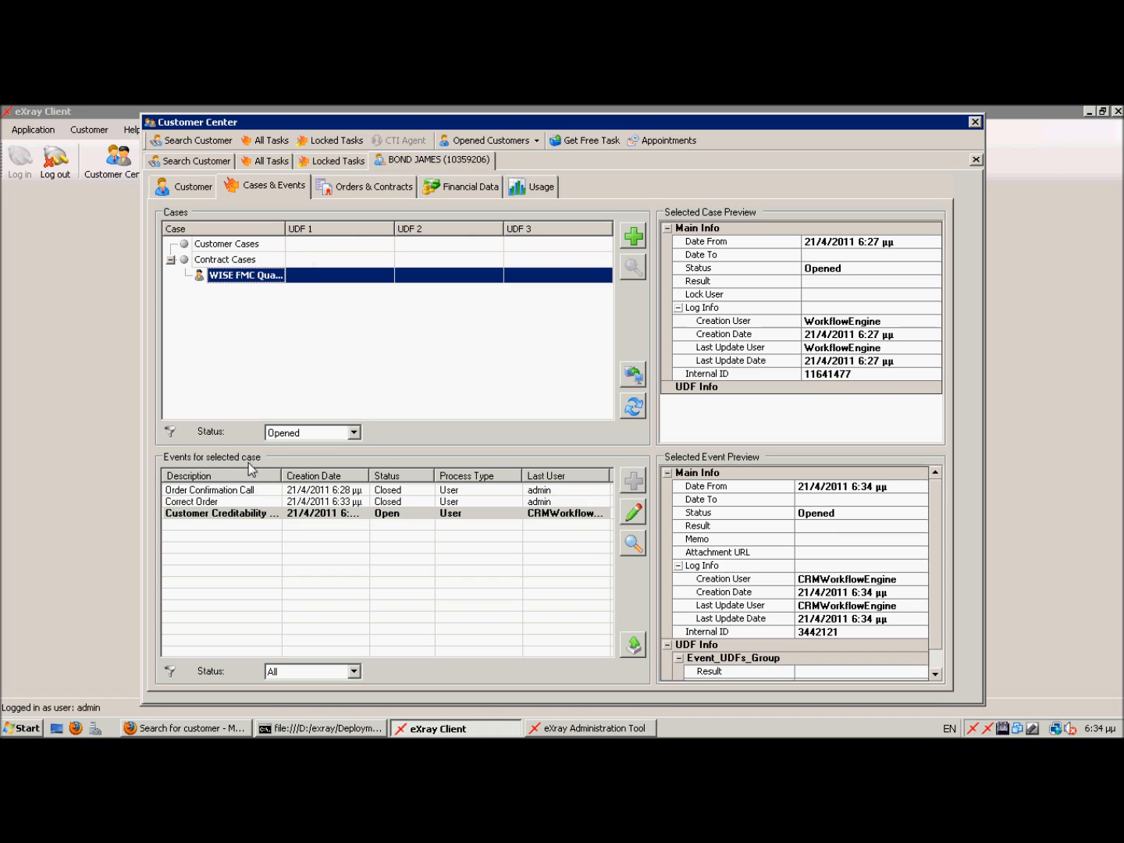
left_click(241, 492)
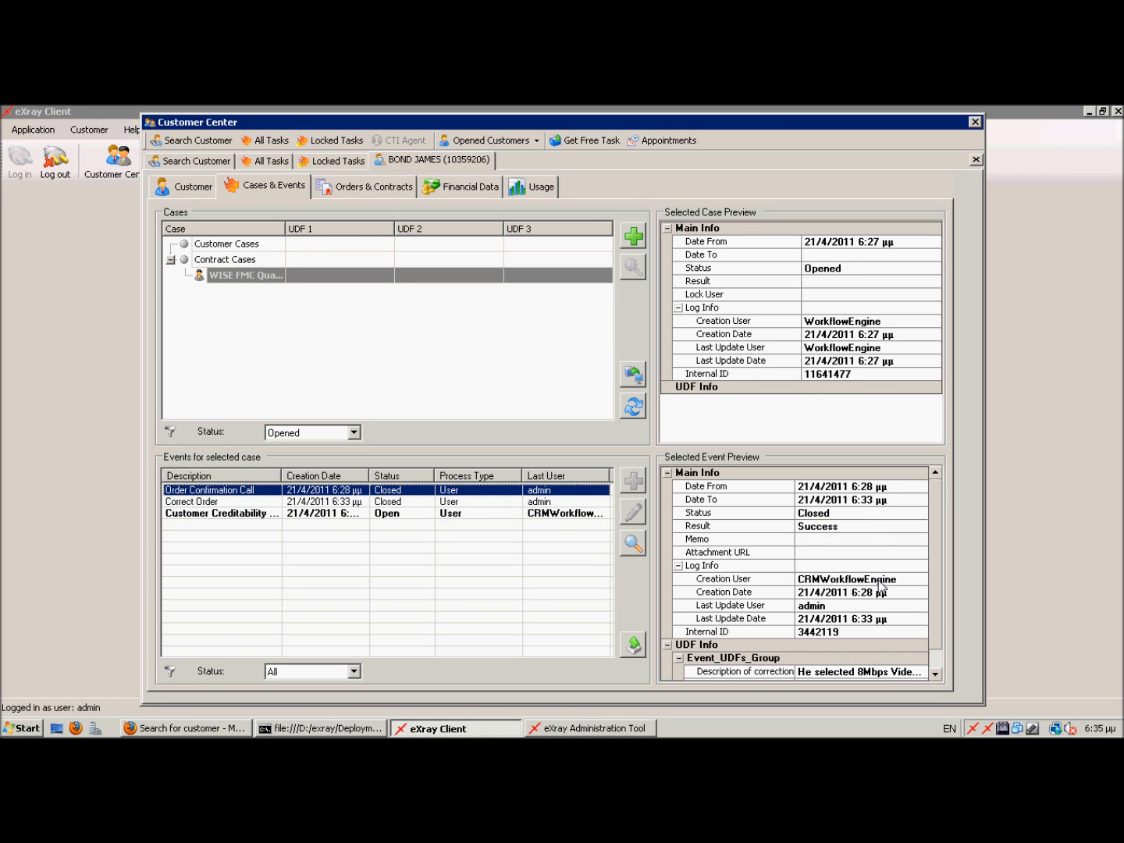
scroll(939, 659, "down", 1)
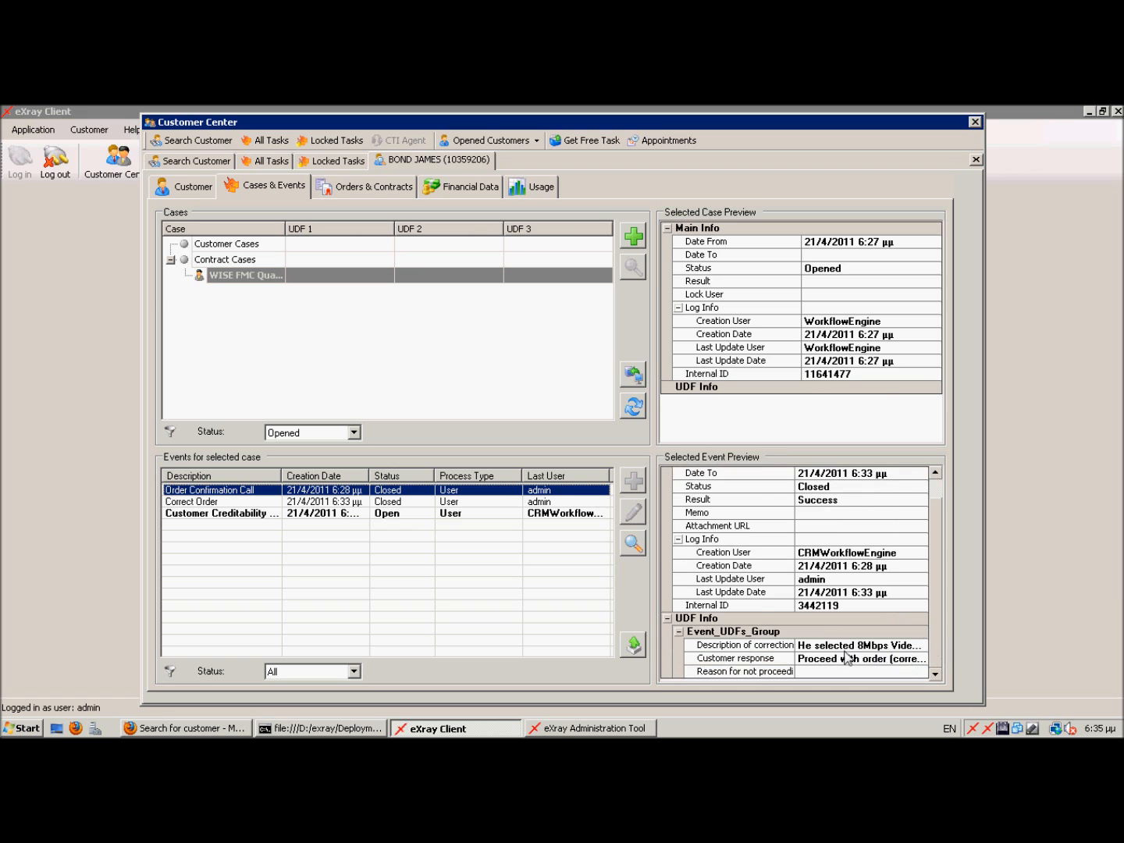
left_click(633, 545)
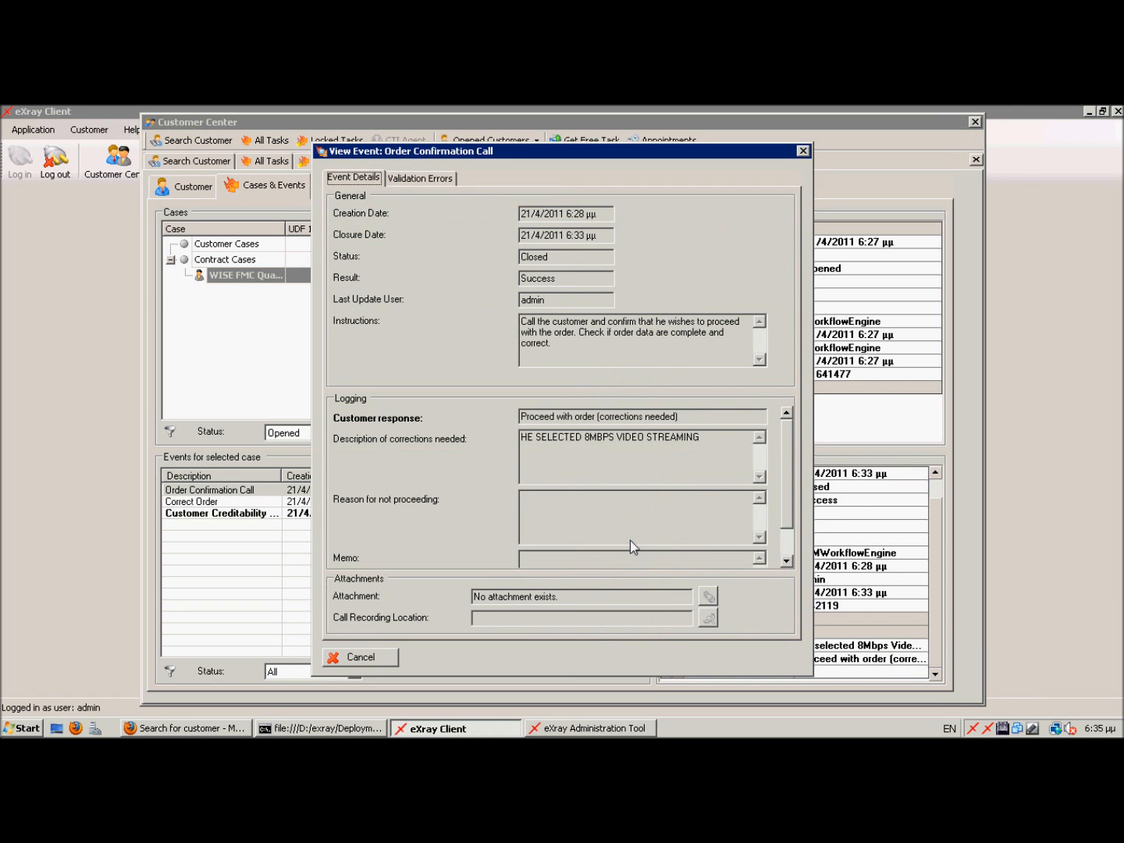
key("Escape")
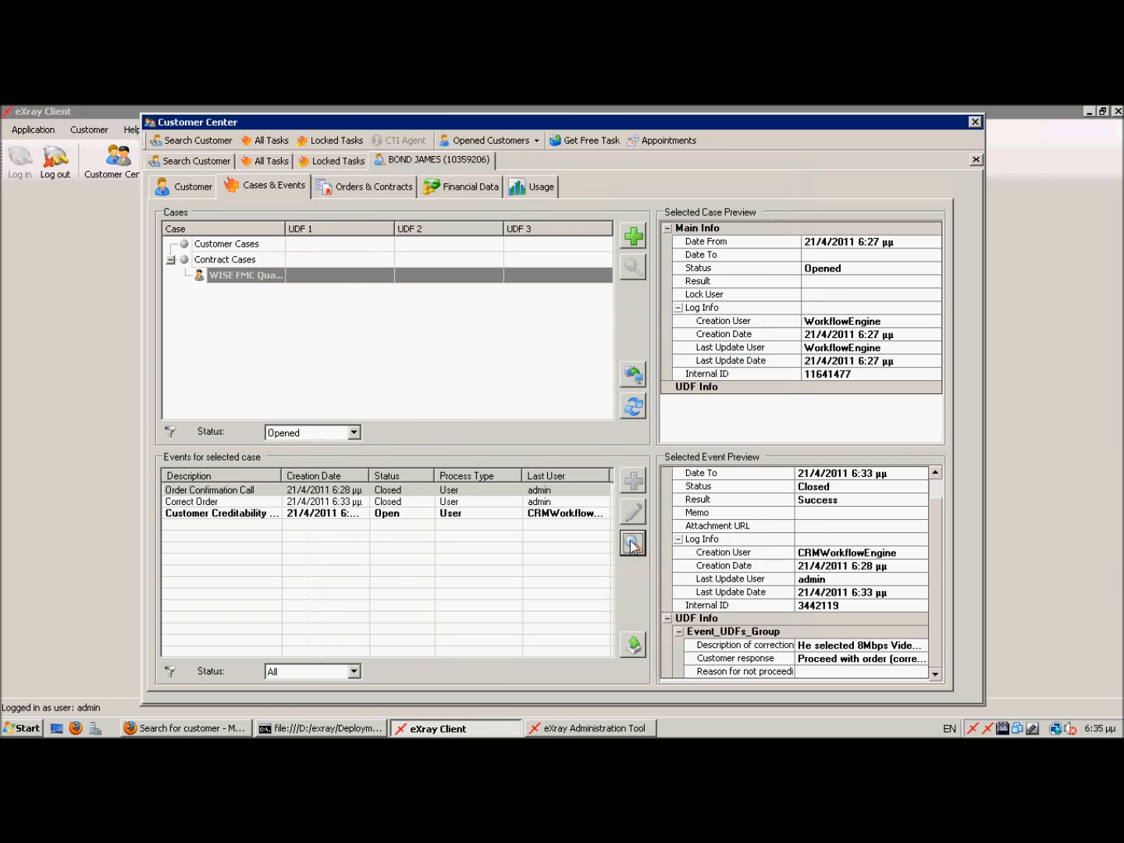
left_click(279, 507)
scroll(939, 660, "down", 1)
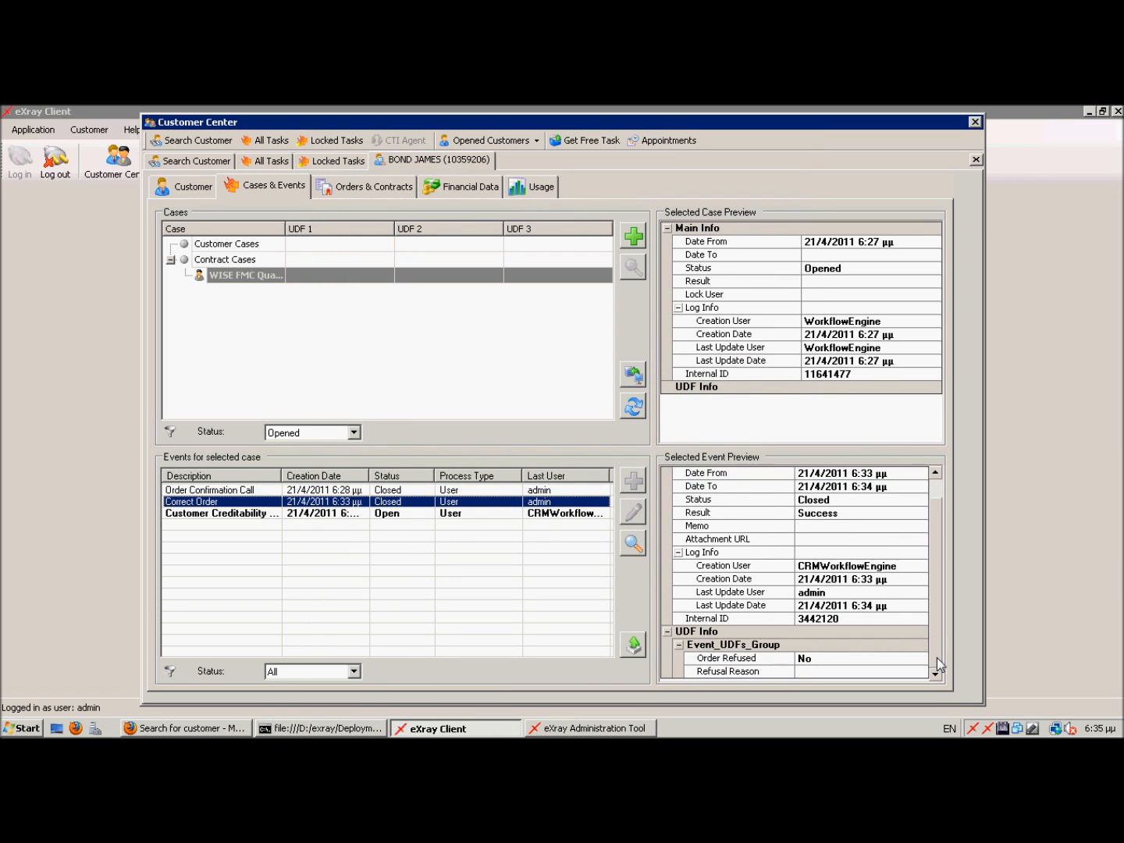
left_click(188, 516)
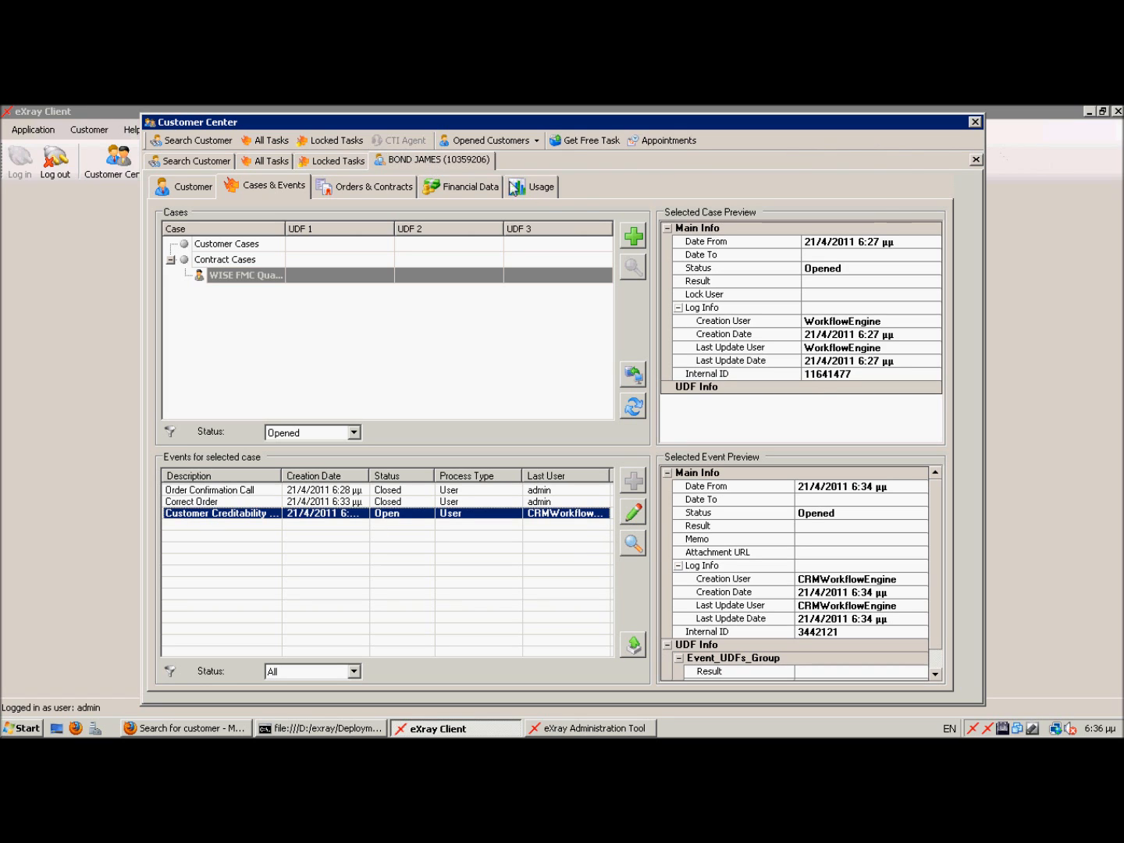
Refresh the list of all tasks and open the customer's Customer Creditability Check task
left_click(262, 161)
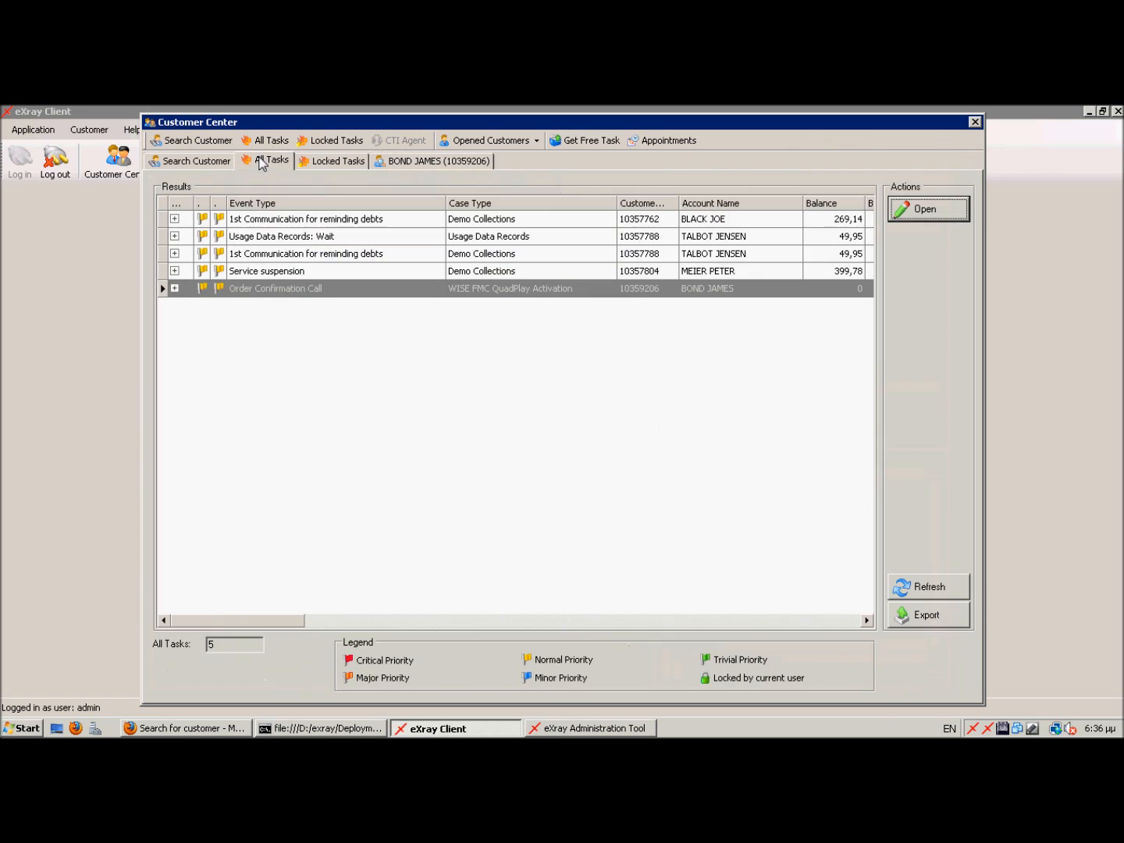
left_click(939, 592)
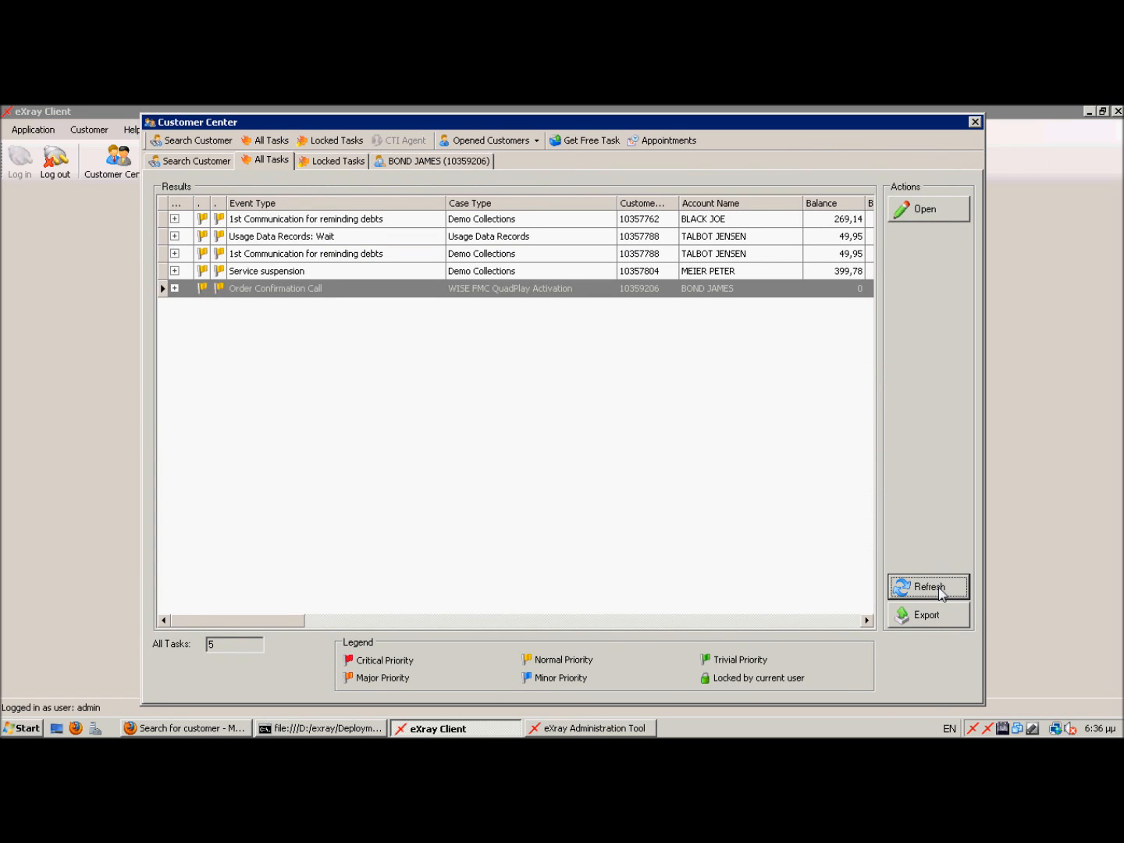
left_click(939, 592)
left_click(922, 213)
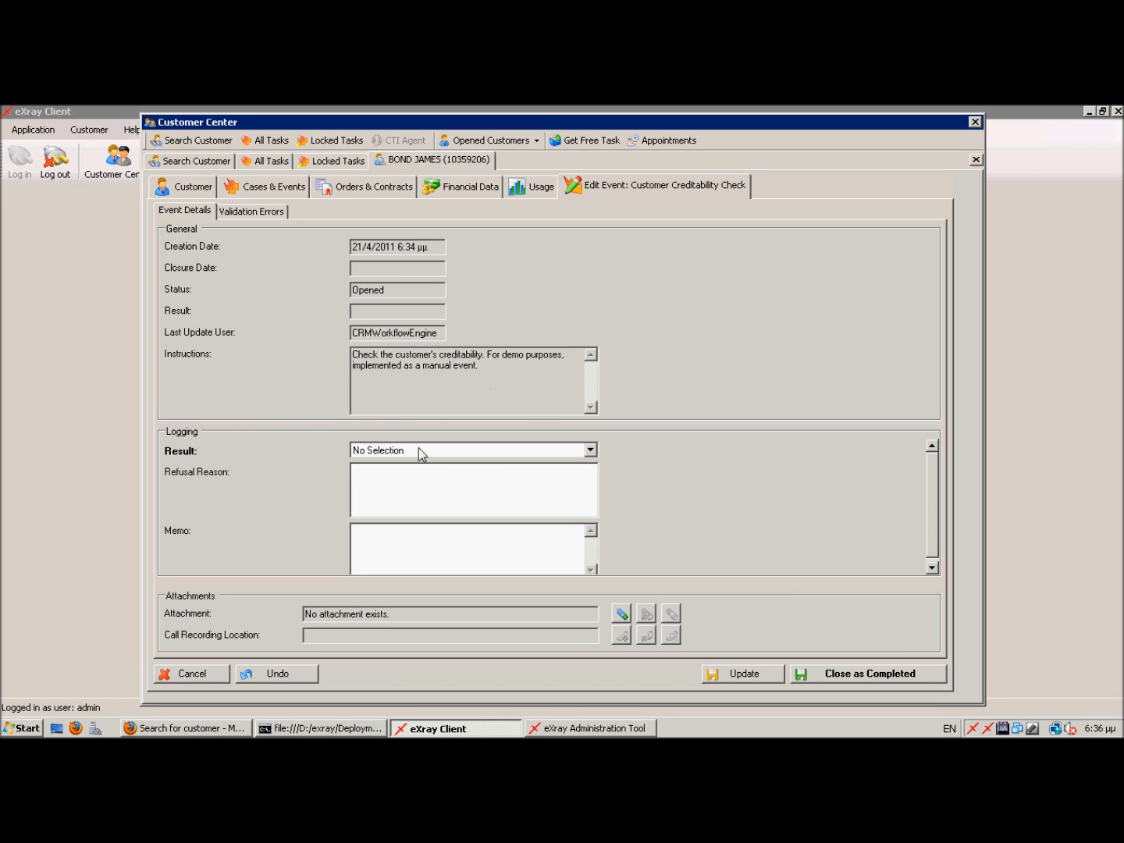
Set the creditability check result to "Proceed with order" and close the event as completed
left_click(480, 451)
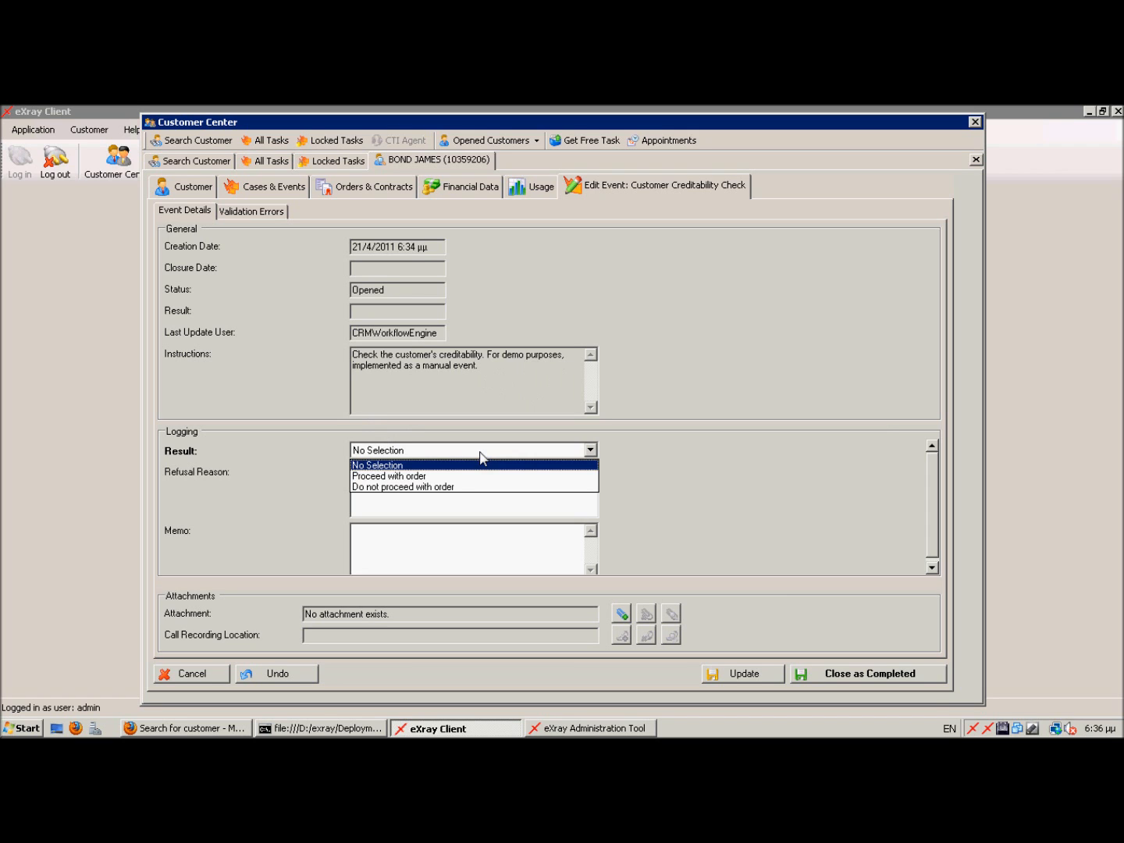
left_click(426, 477)
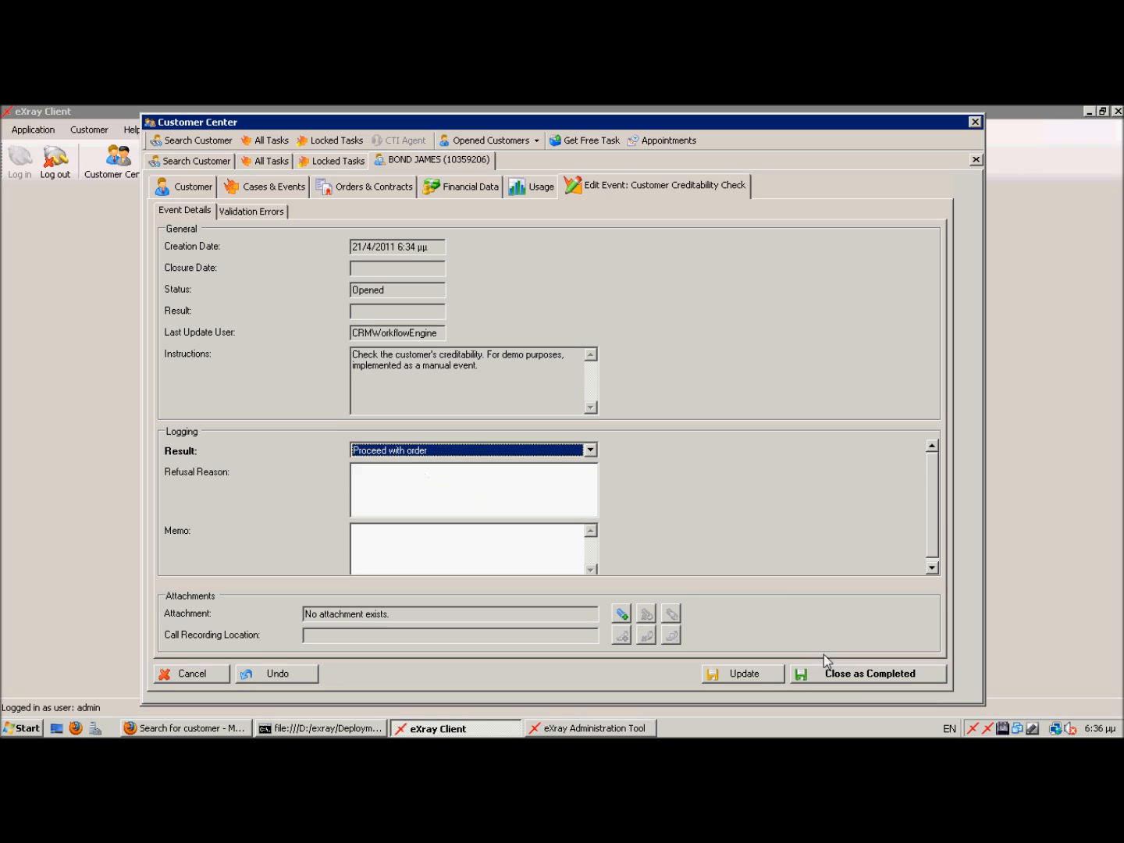
left_click(863, 679)
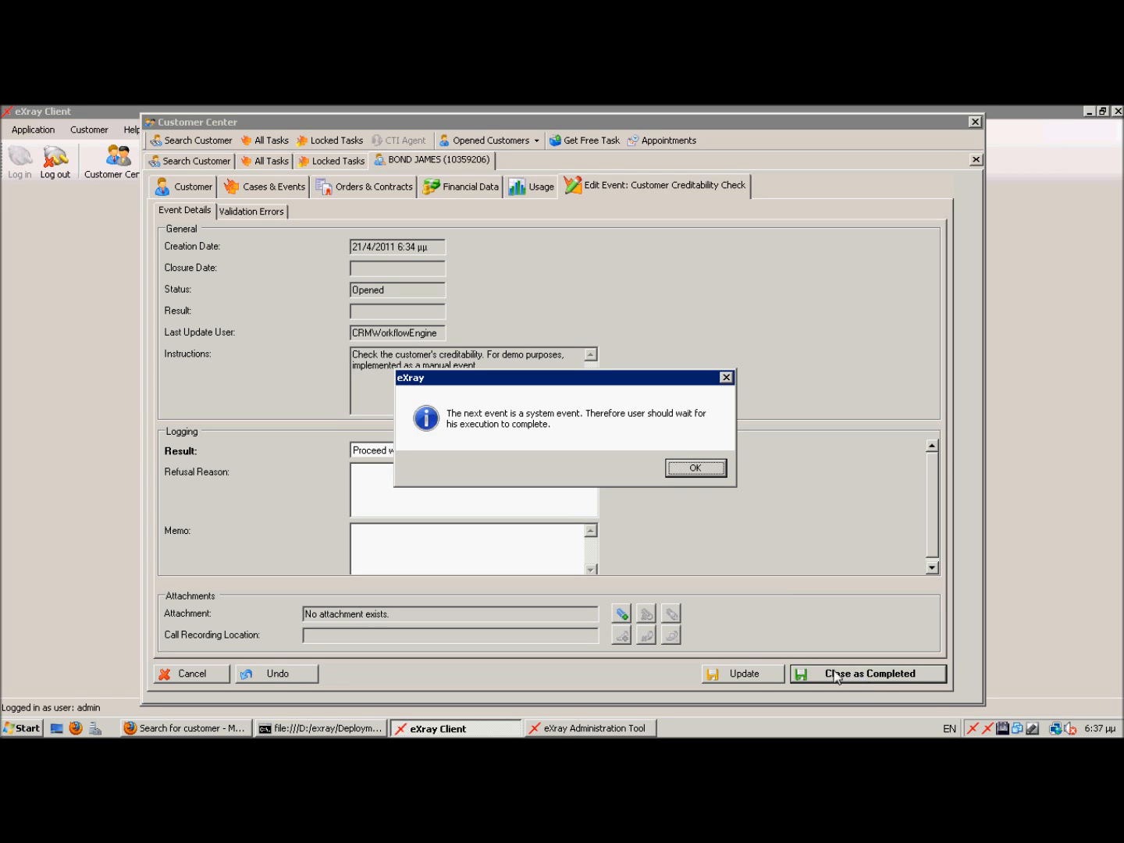
left_click(691, 468)
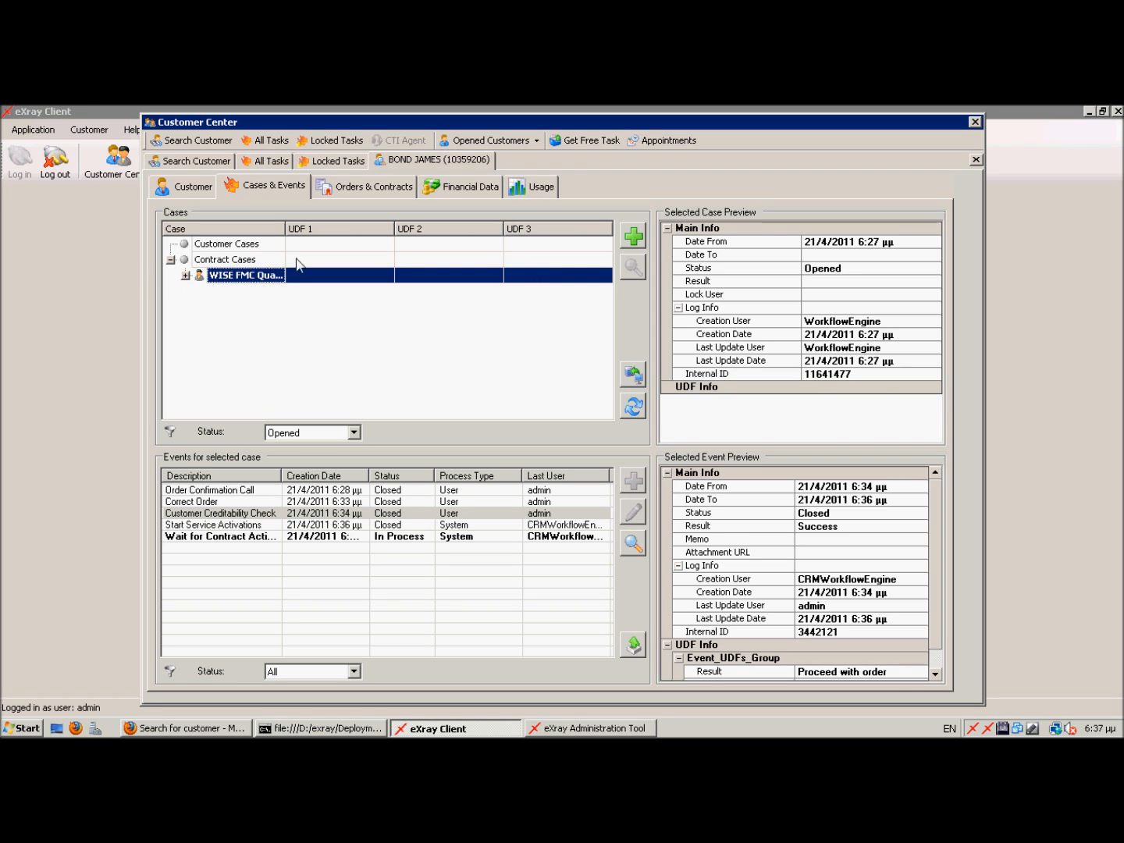
Expand the WISE FMC QuadPlay Activation case and inspect its Start Service Activations event, widening the case and event description columns
left_click_drag(287, 236, 340, 242)
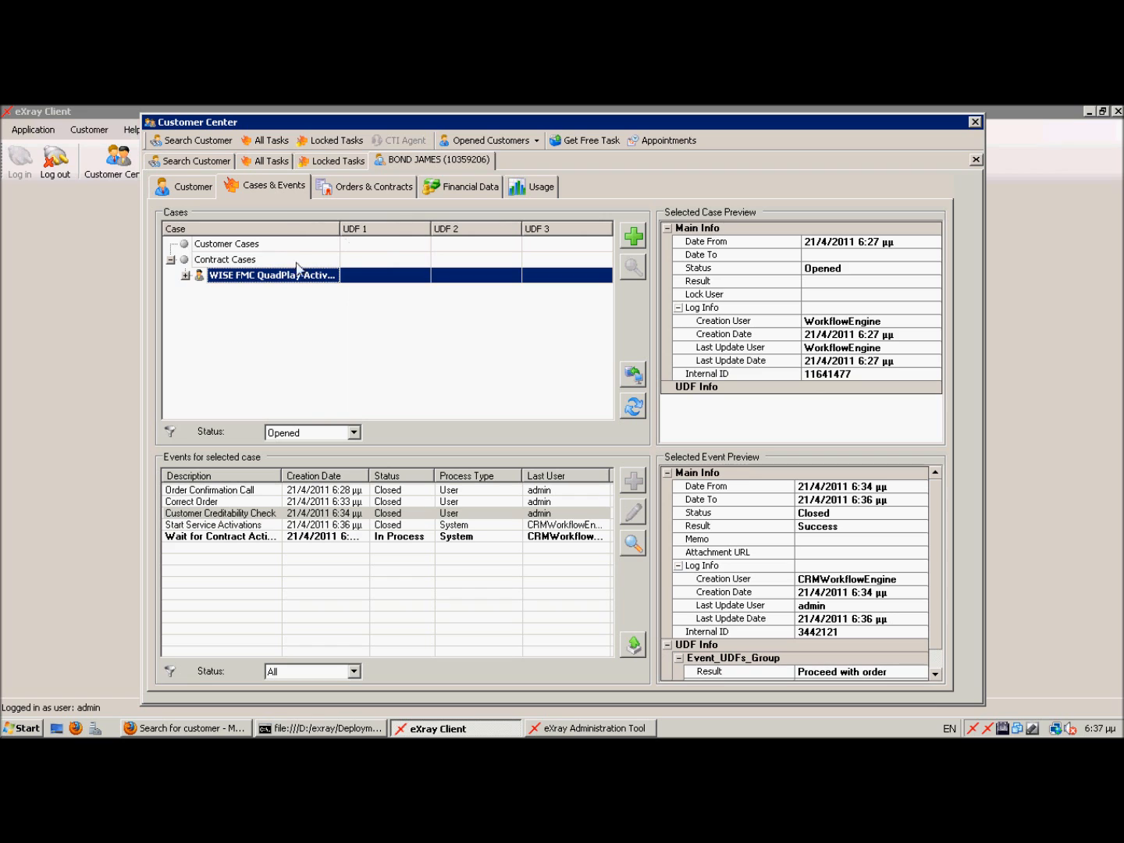
left_click(186, 276)
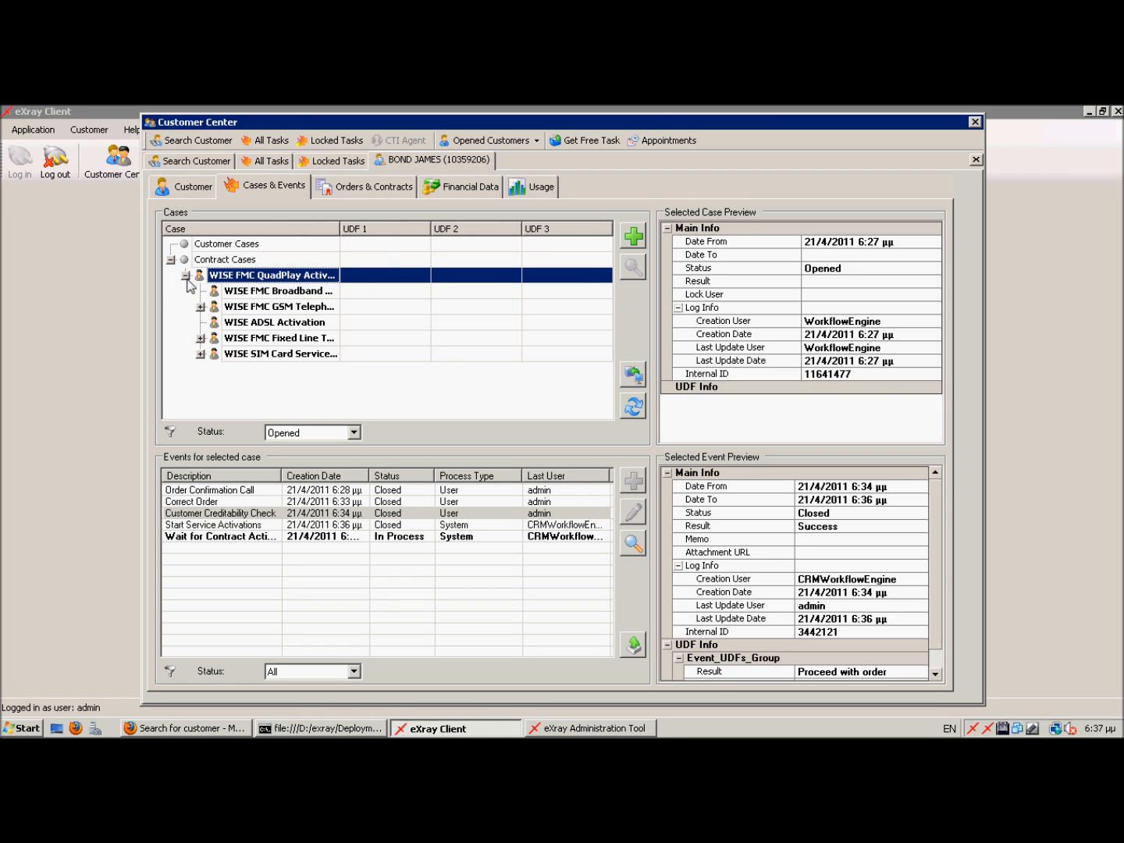
left_click(247, 527)
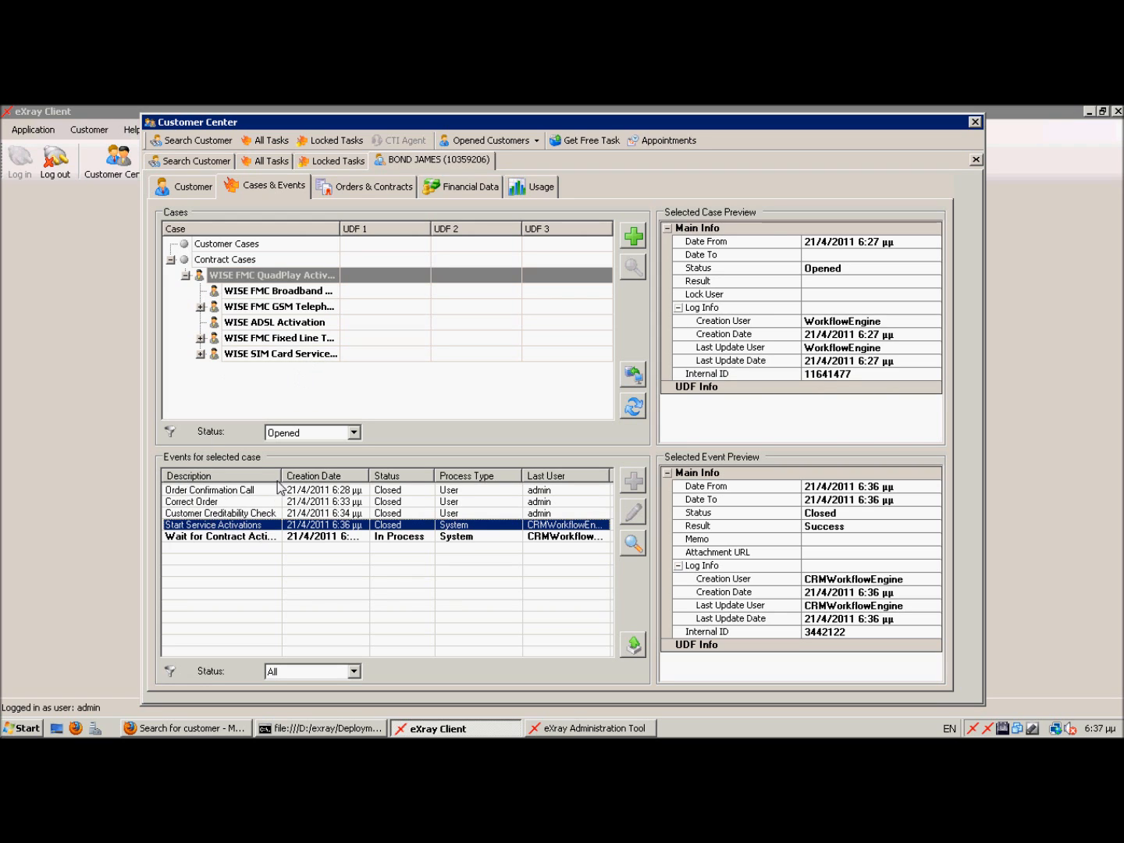
left_click_drag(282, 476, 305, 476)
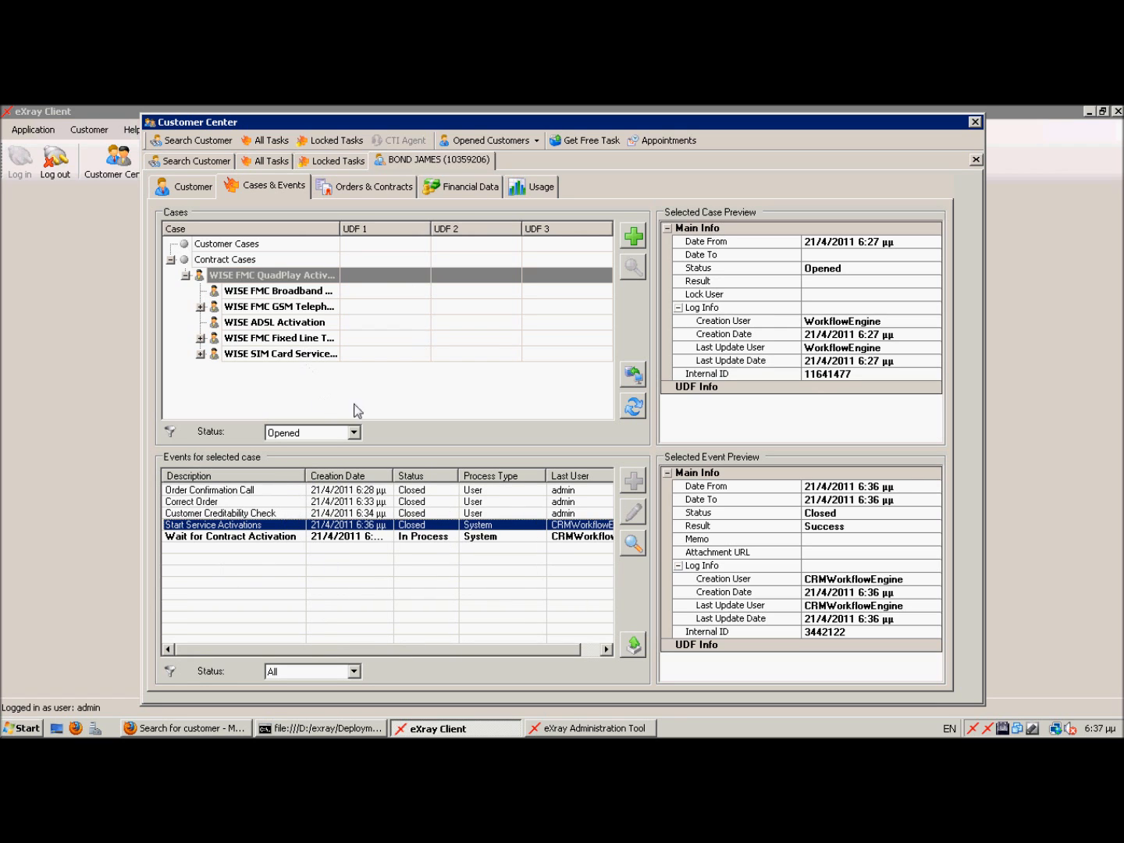
Review the events of each service activation subcase, from WISE FMC Broadband through WISE SIM Card Service and its nested Normal ISO SIM case
left_click(257, 291)
left_click(268, 307)
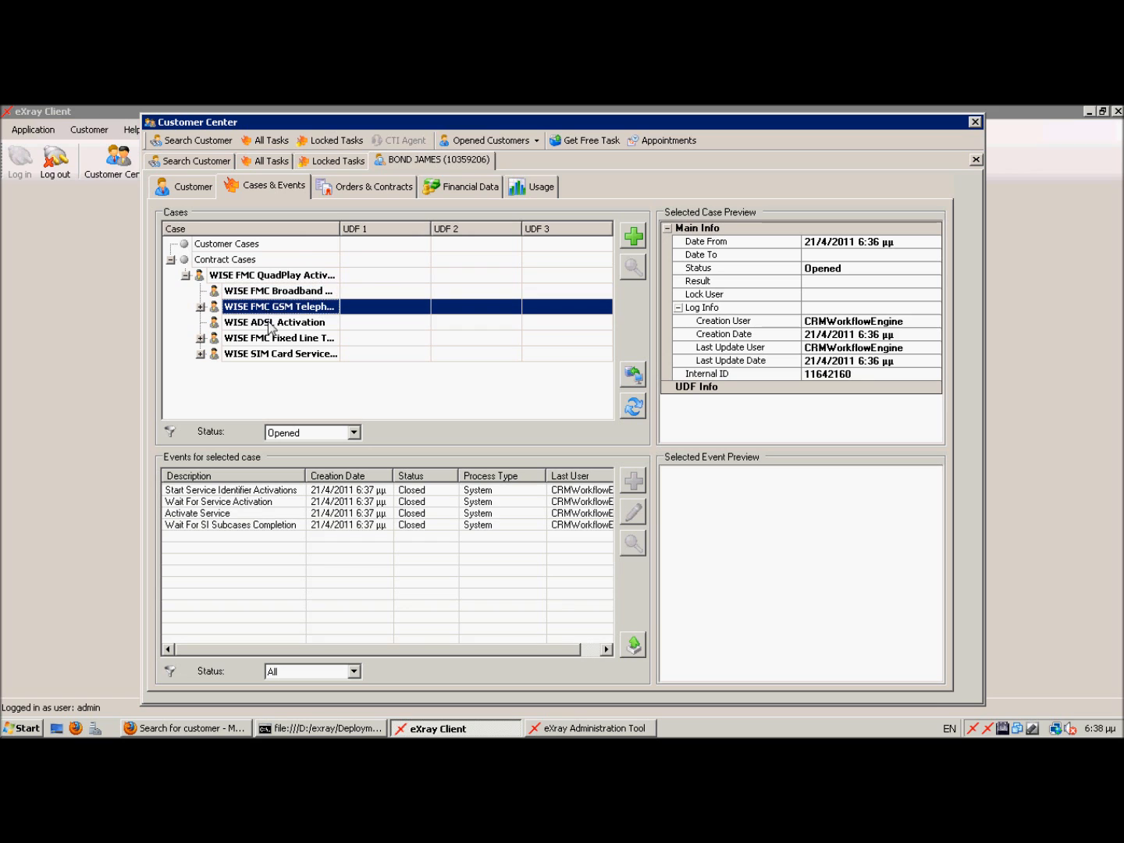
left_click(270, 323)
left_click(273, 339)
left_click(277, 355)
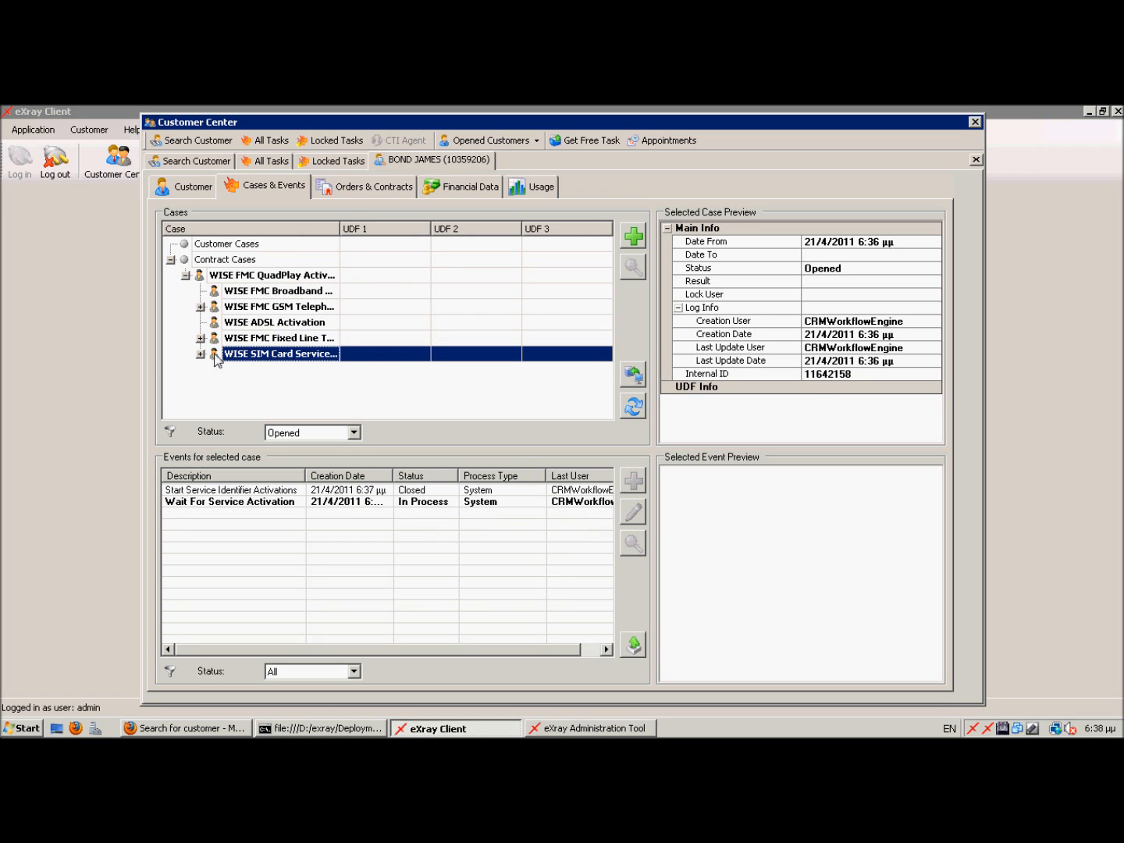
left_click(201, 354)
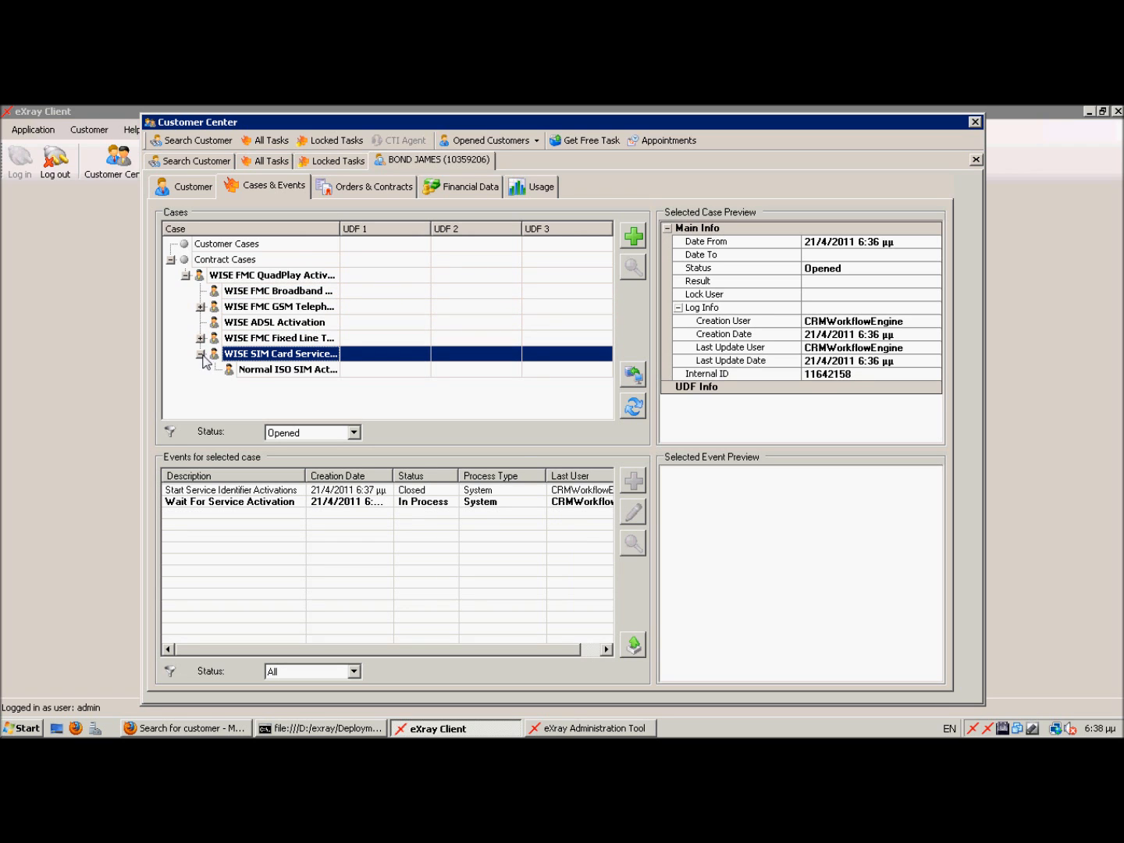
left_click(278, 371)
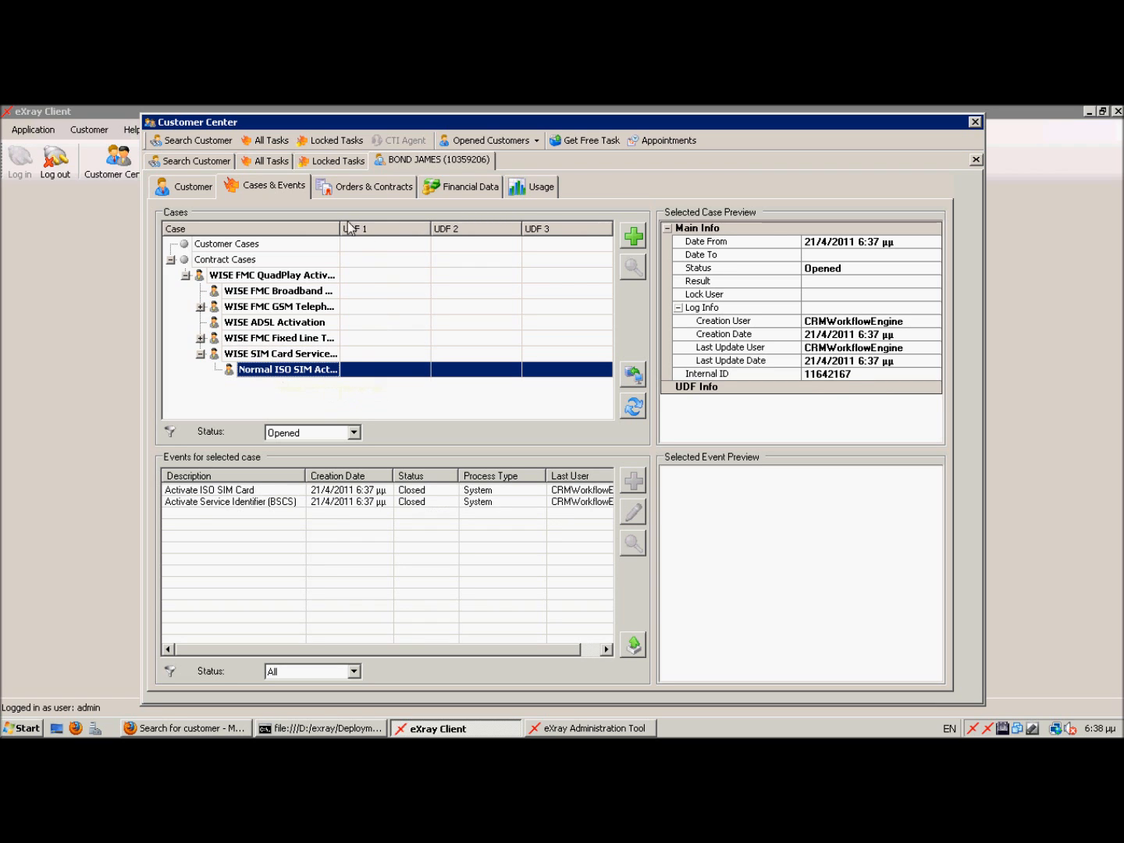
Widen the case column and inspect both events of Normal ISO SIM Activation and the event list of its parent WISE SIM Card Service case
left_click_drag(338, 229, 370, 232)
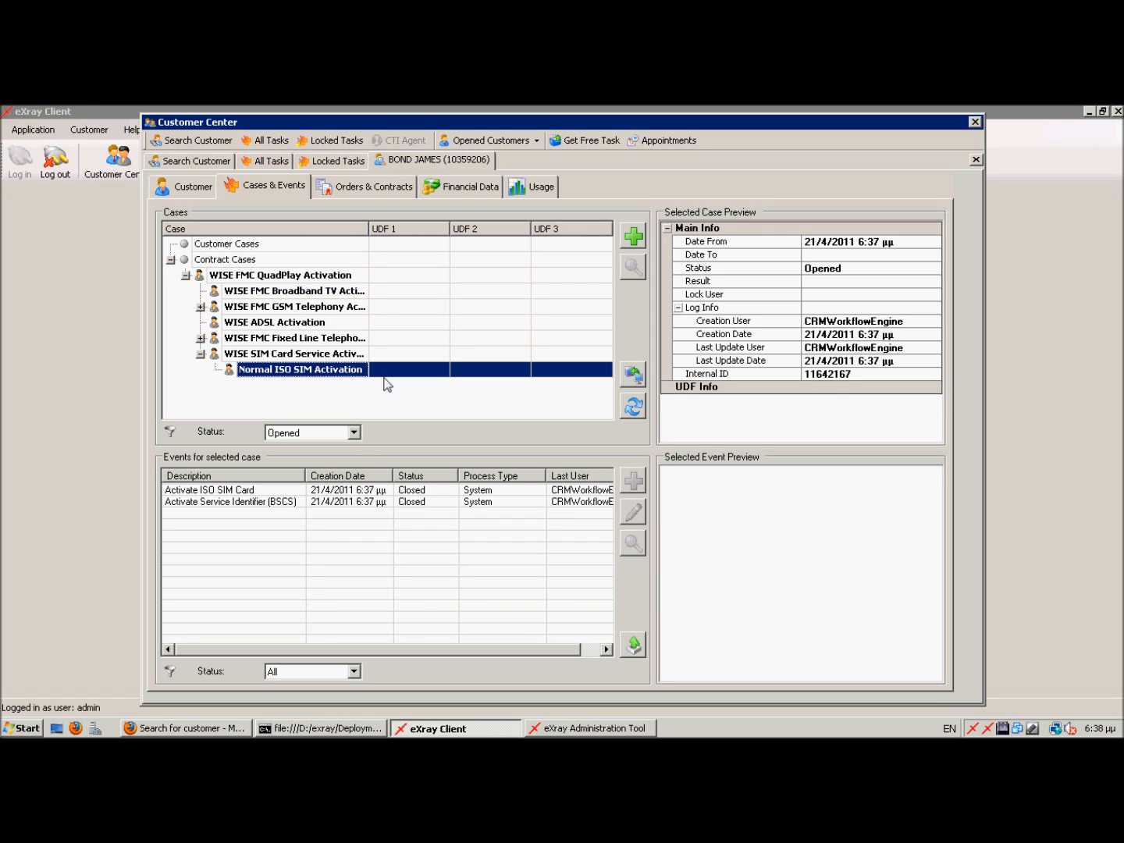
left_click(280, 495)
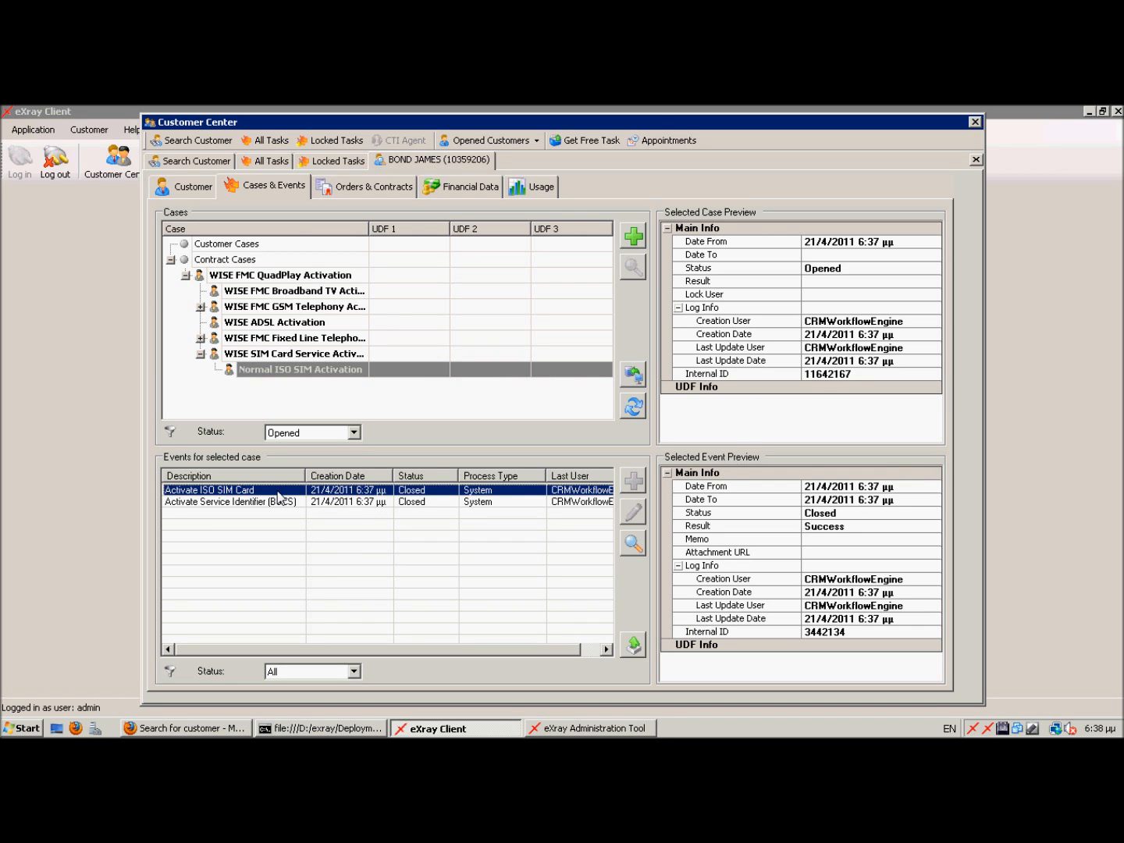
left_click(355, 505)
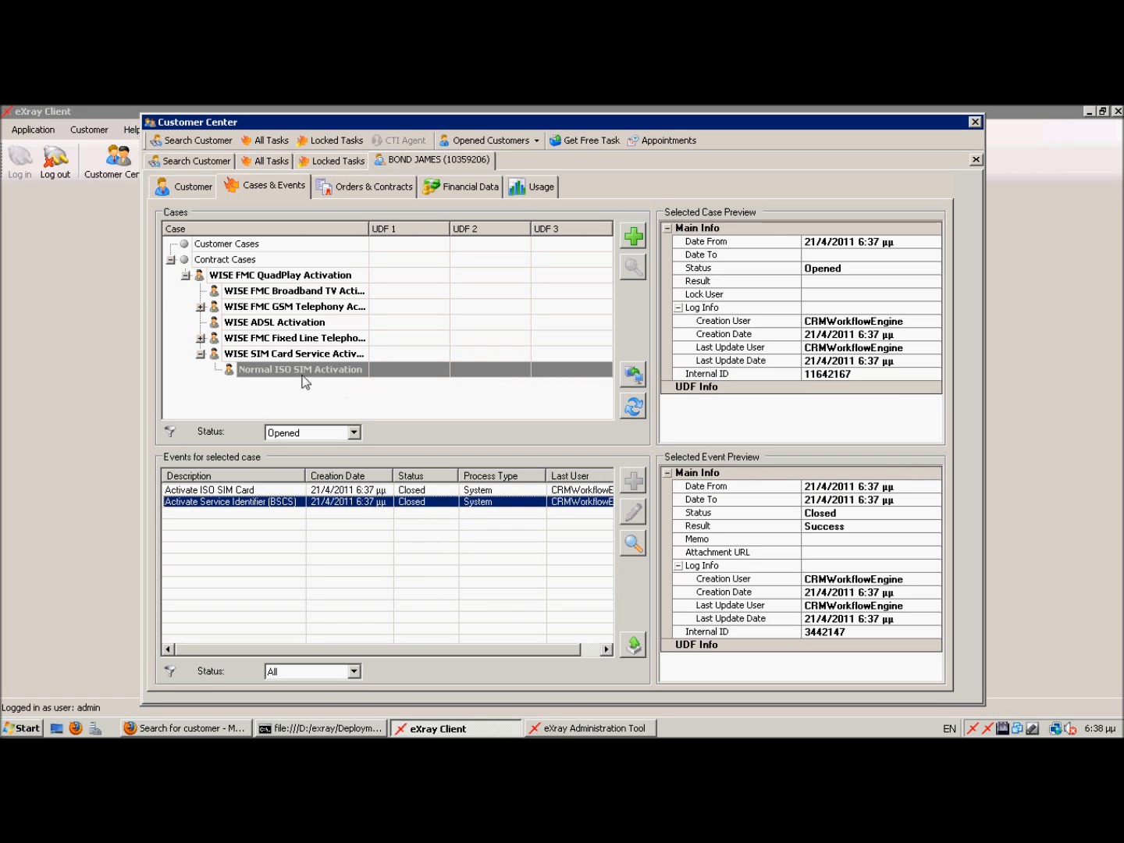
left_click(296, 358)
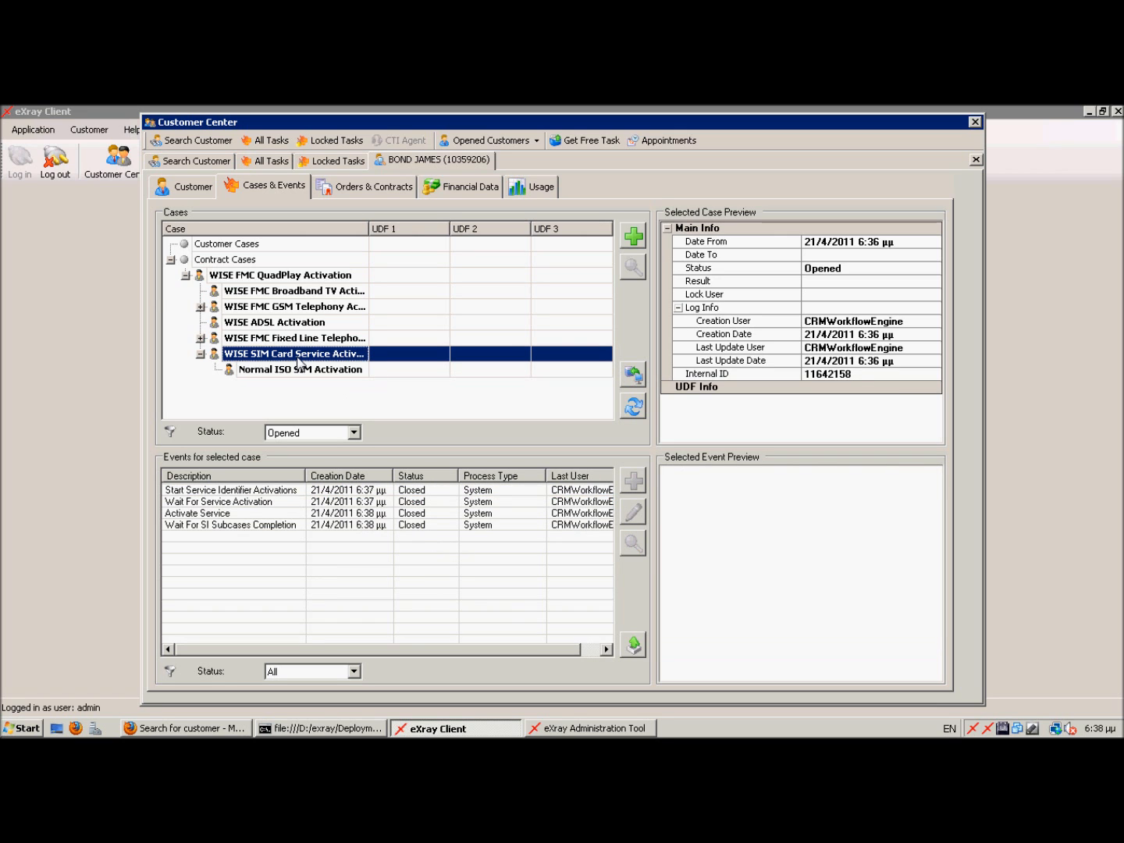
Expand the Fixed Line and GSM Telephony cases and review the events of their CLI and MSISDN subcases, Broadband TV and the parent QuadPlay case
left_click(200, 338)
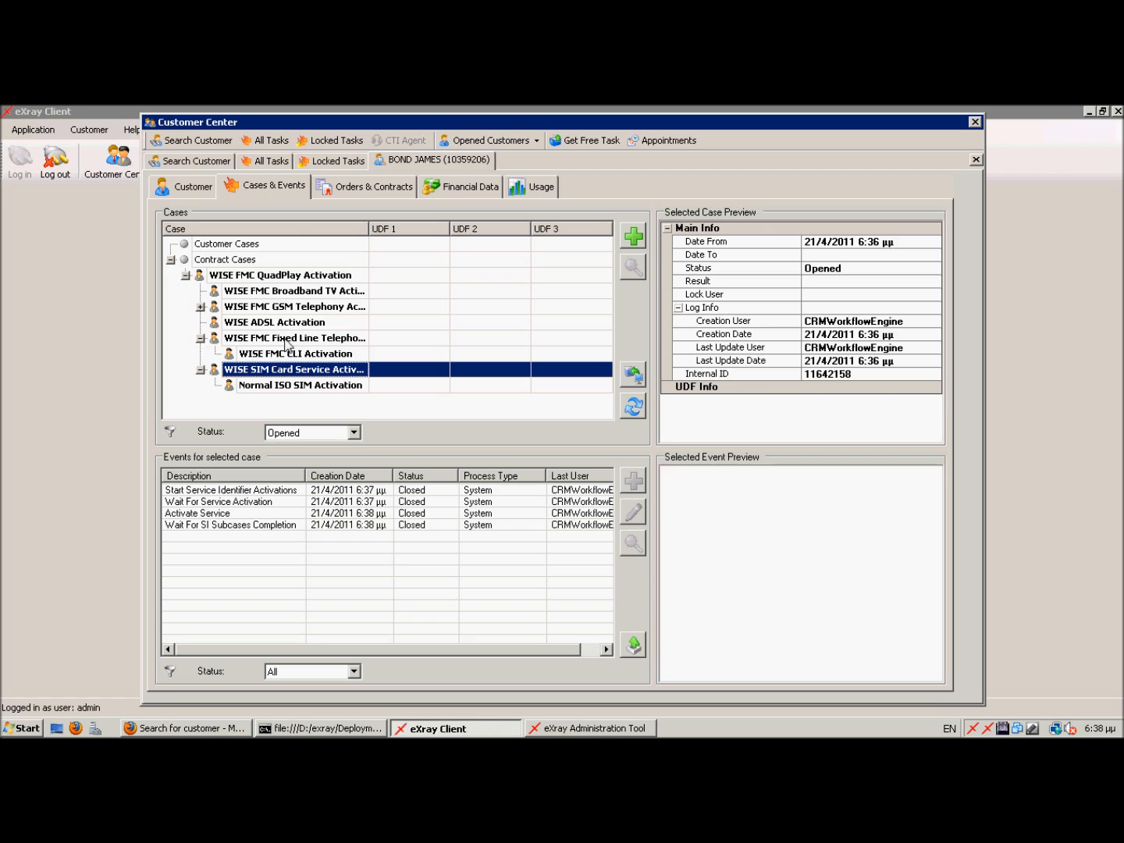
left_click(292, 342)
left_click(312, 354)
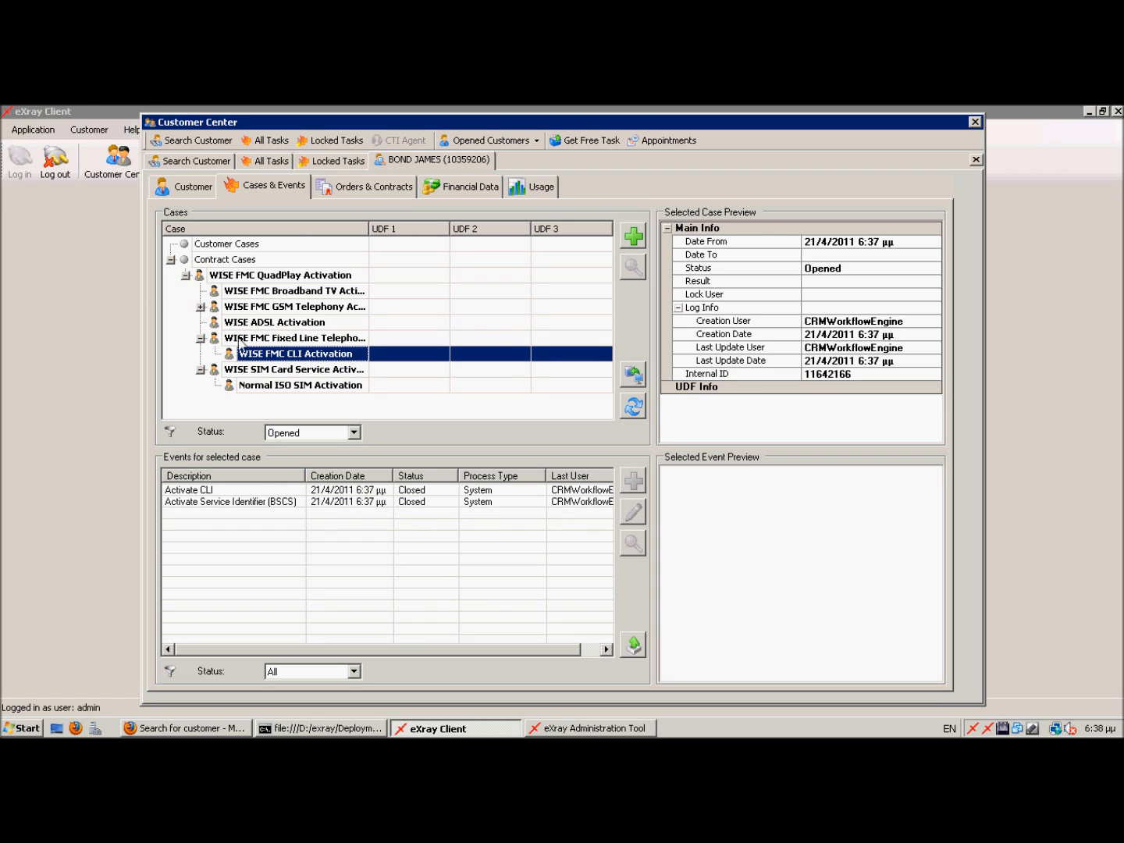
left_click(201, 306)
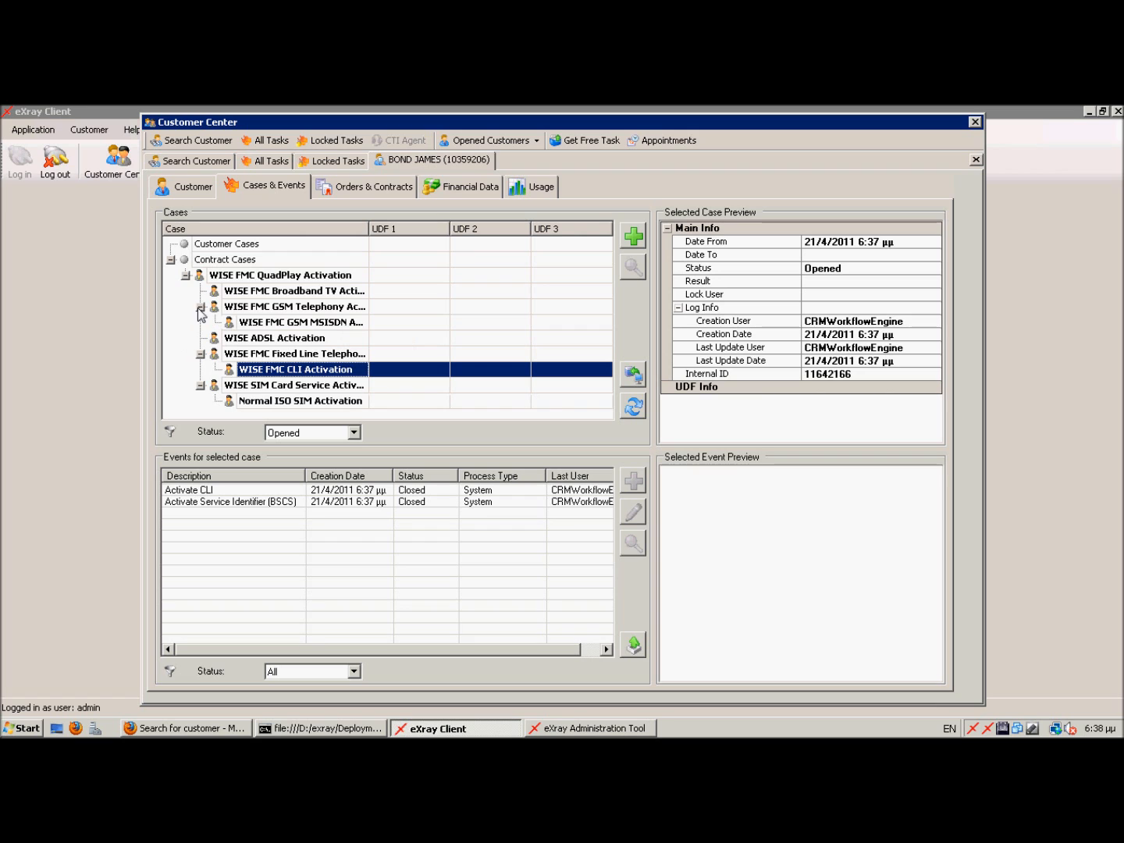
left_click(270, 324)
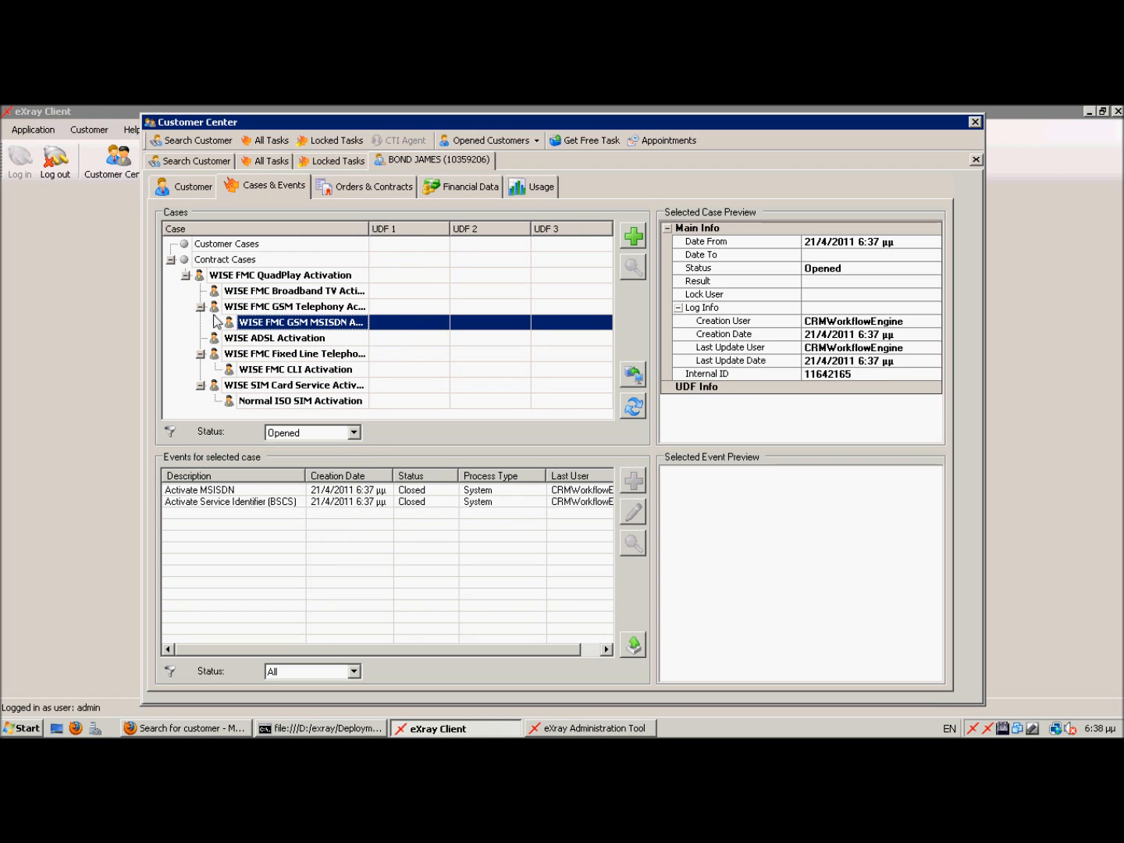
left_click(250, 294)
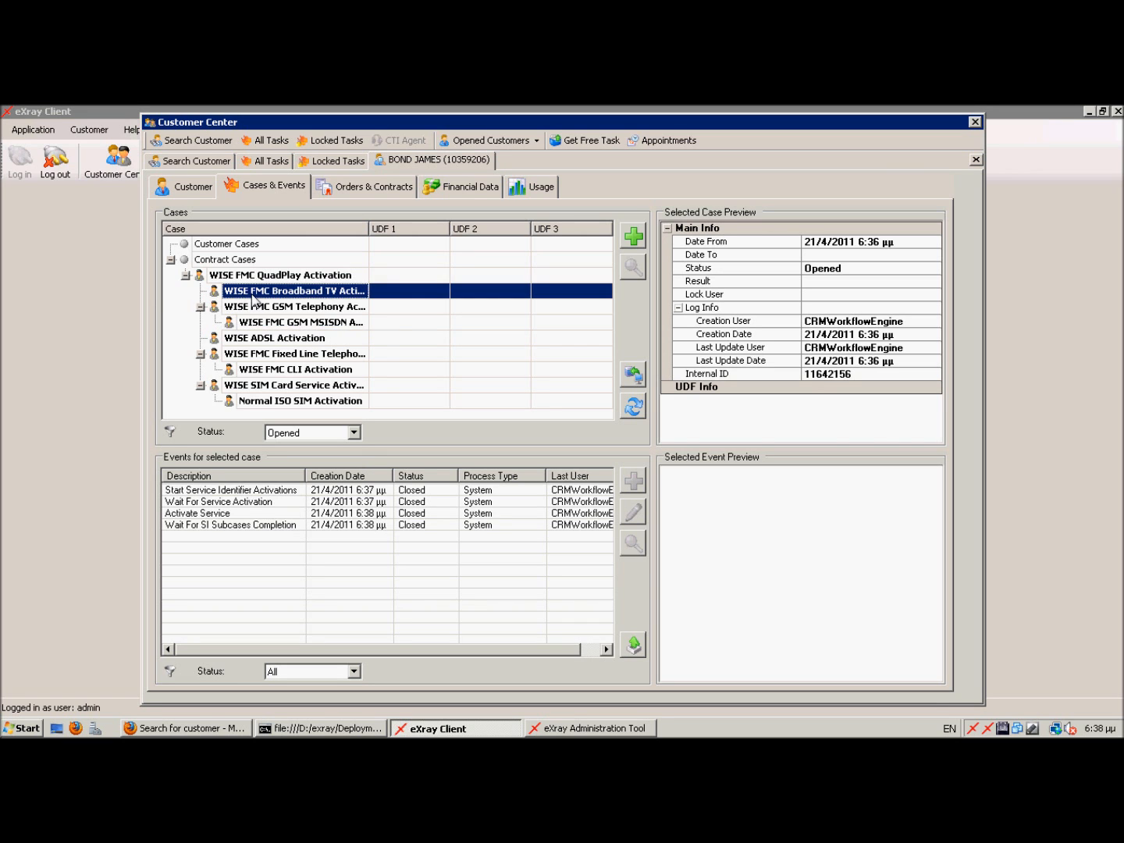
left_click(294, 278)
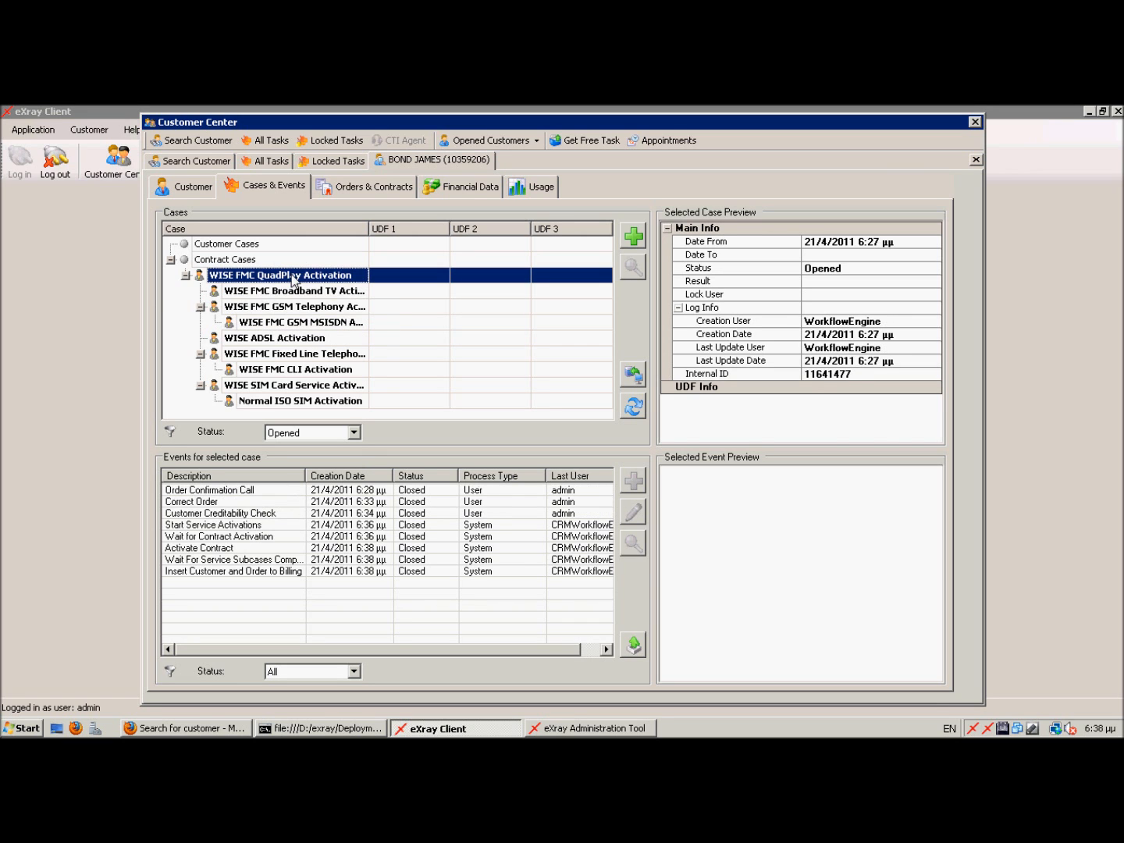
Refresh the cases, set their status filter to All, and expand and select WISE FMC QuadPlay Activation under Contract Cases
left_click(636, 412)
left_click(344, 432)
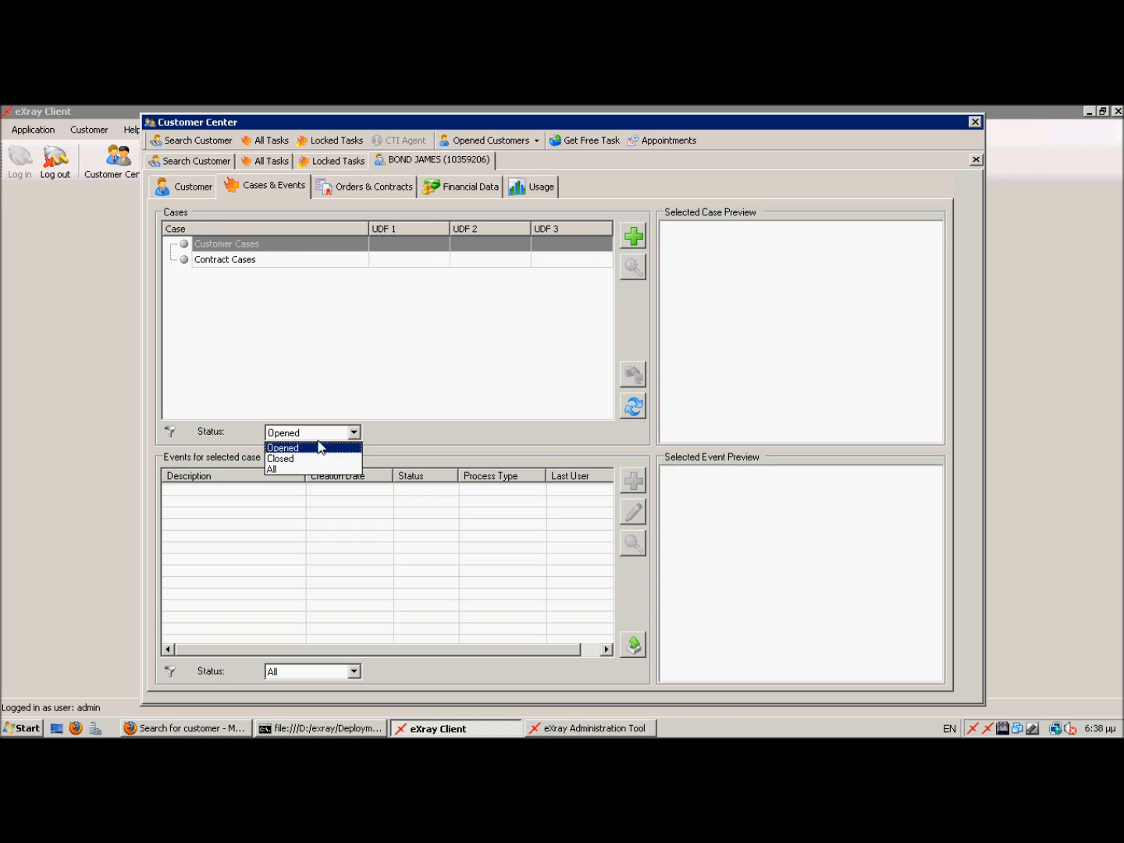
left_click(286, 469)
left_click(171, 258)
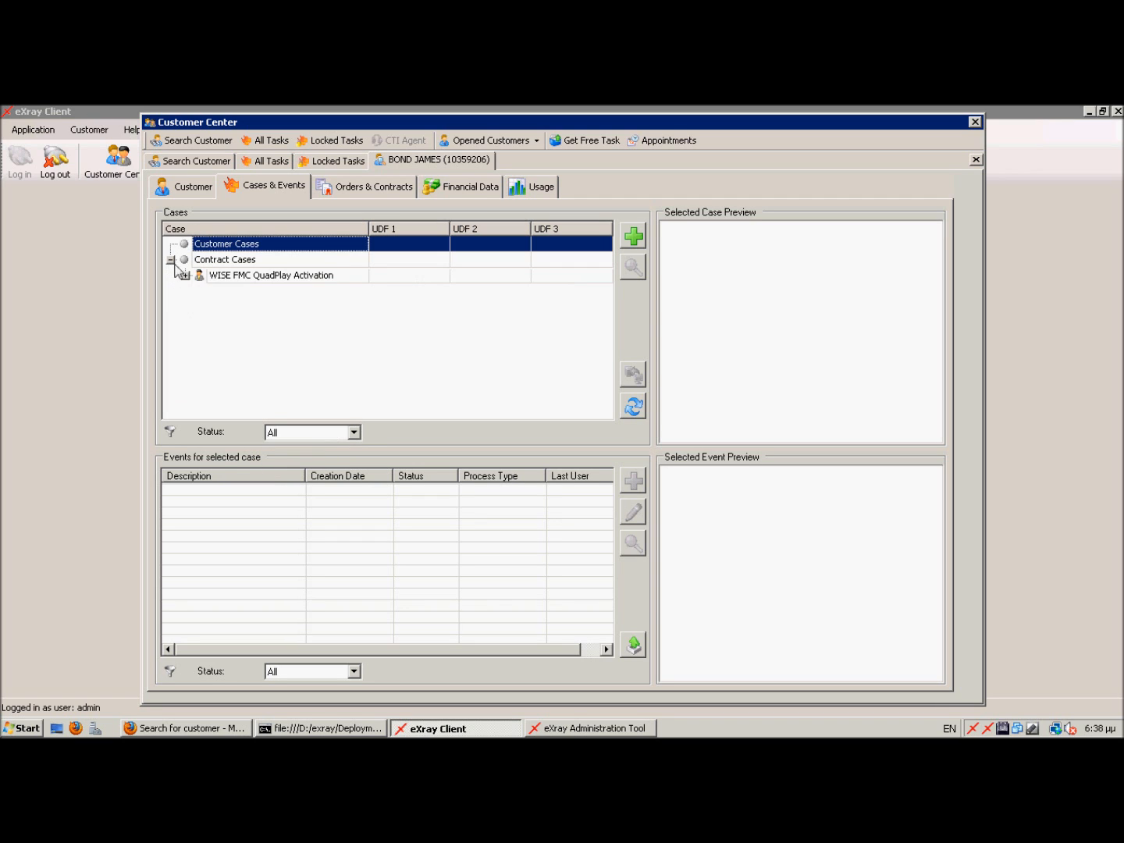
left_click(186, 275)
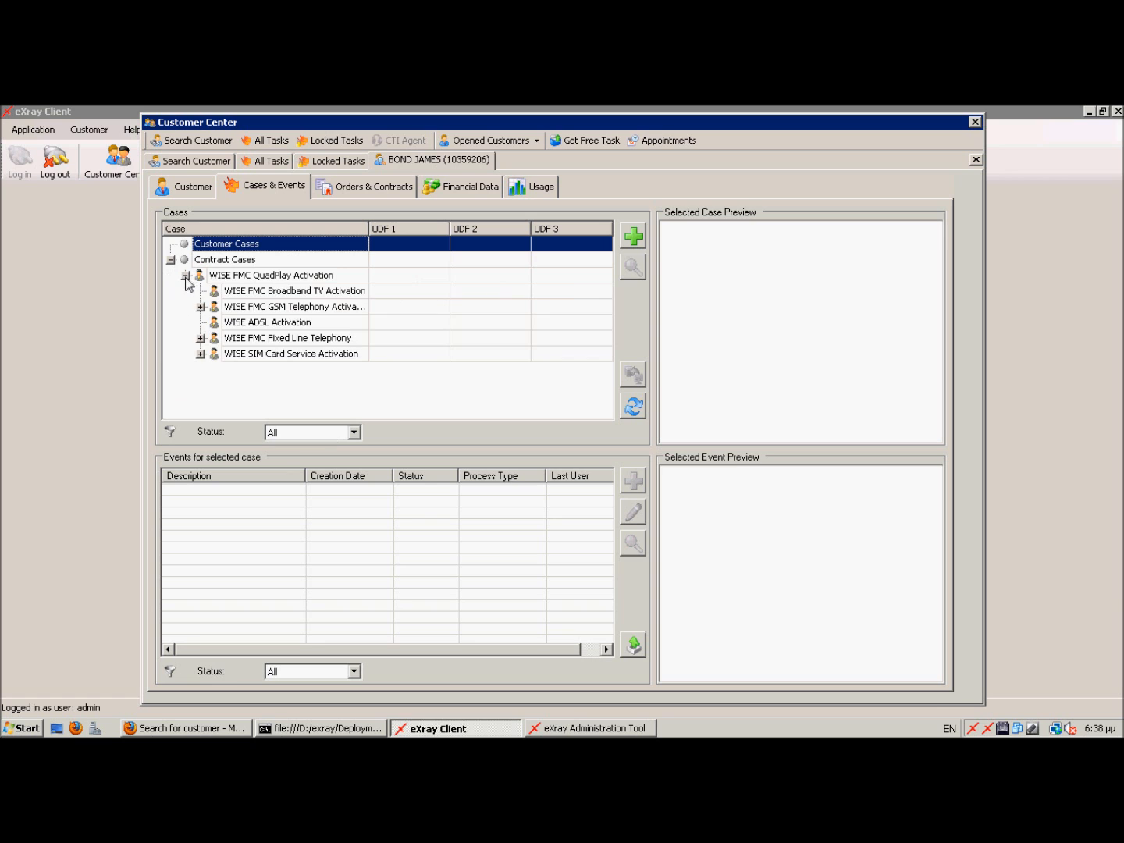
left_click(232, 276)
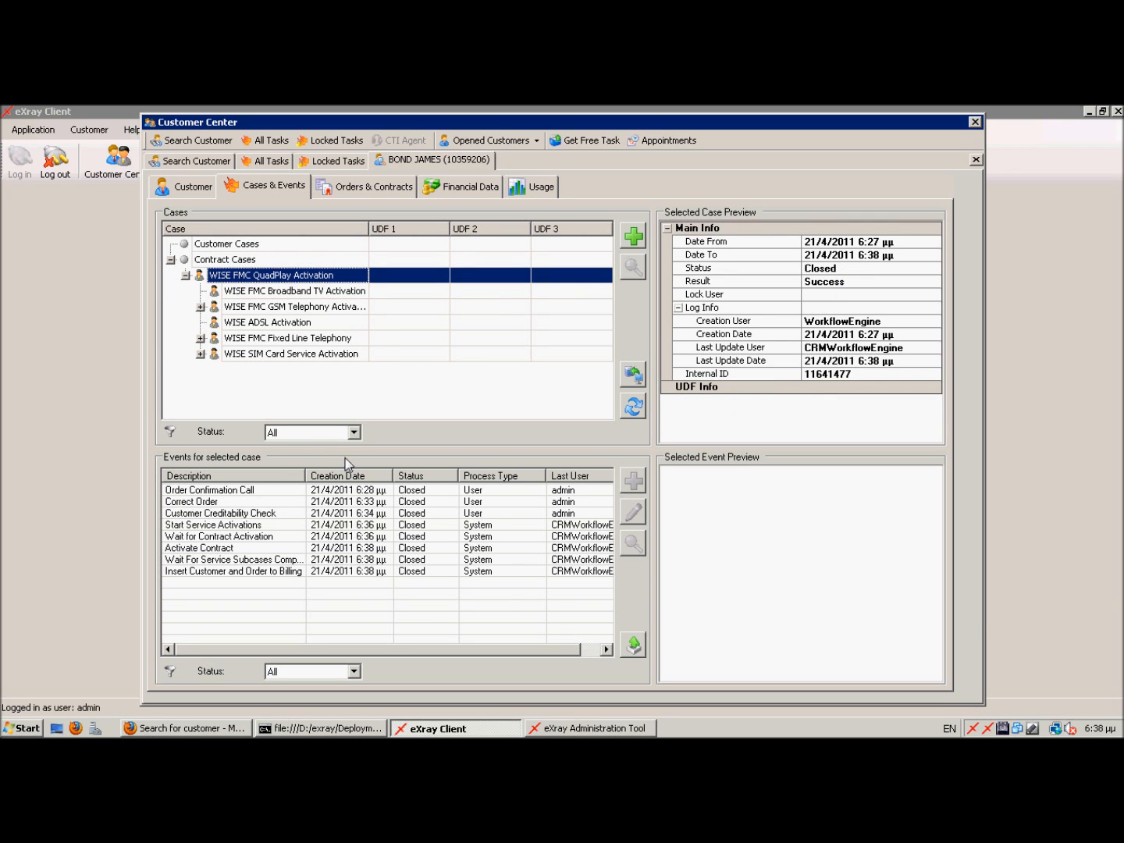
Expand the GSM Telephony, Fixed Line Telephony and SIM Card Service subcases of the QuadPlay activation
left_click(200, 306)
left_click(200, 353)
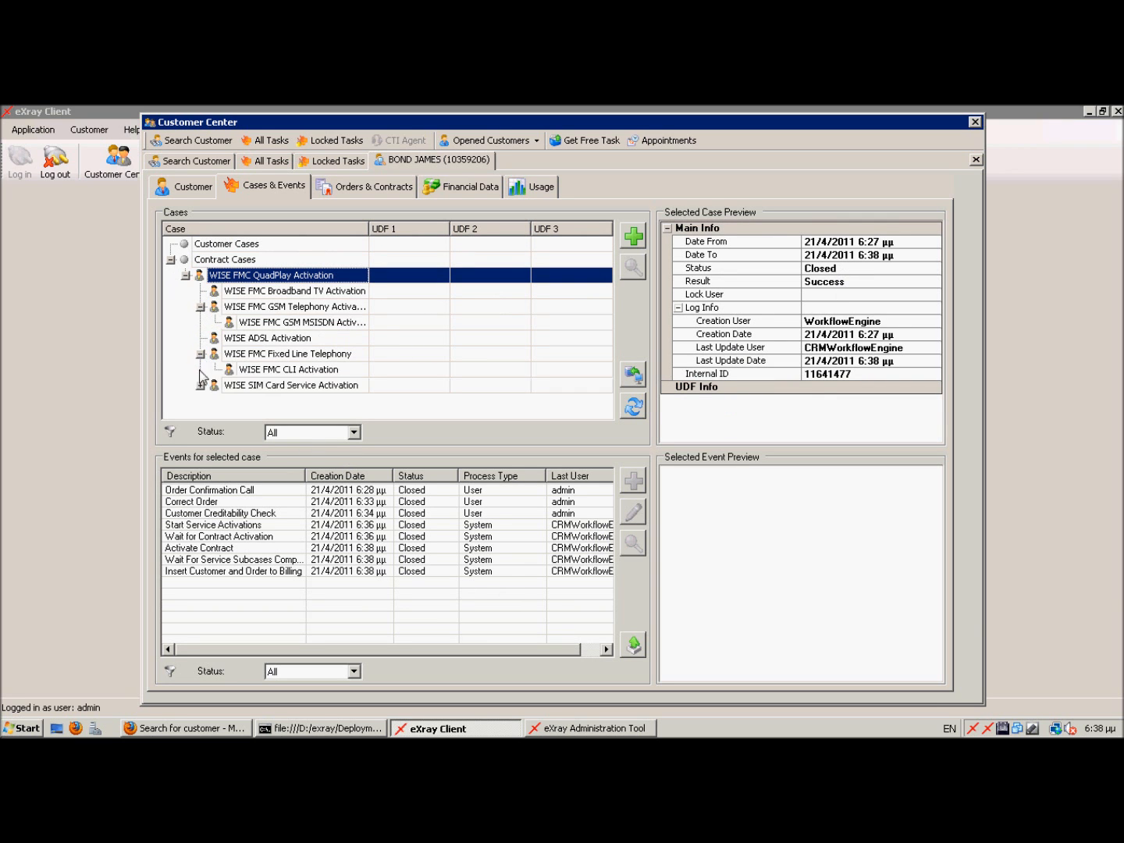
left_click(200, 385)
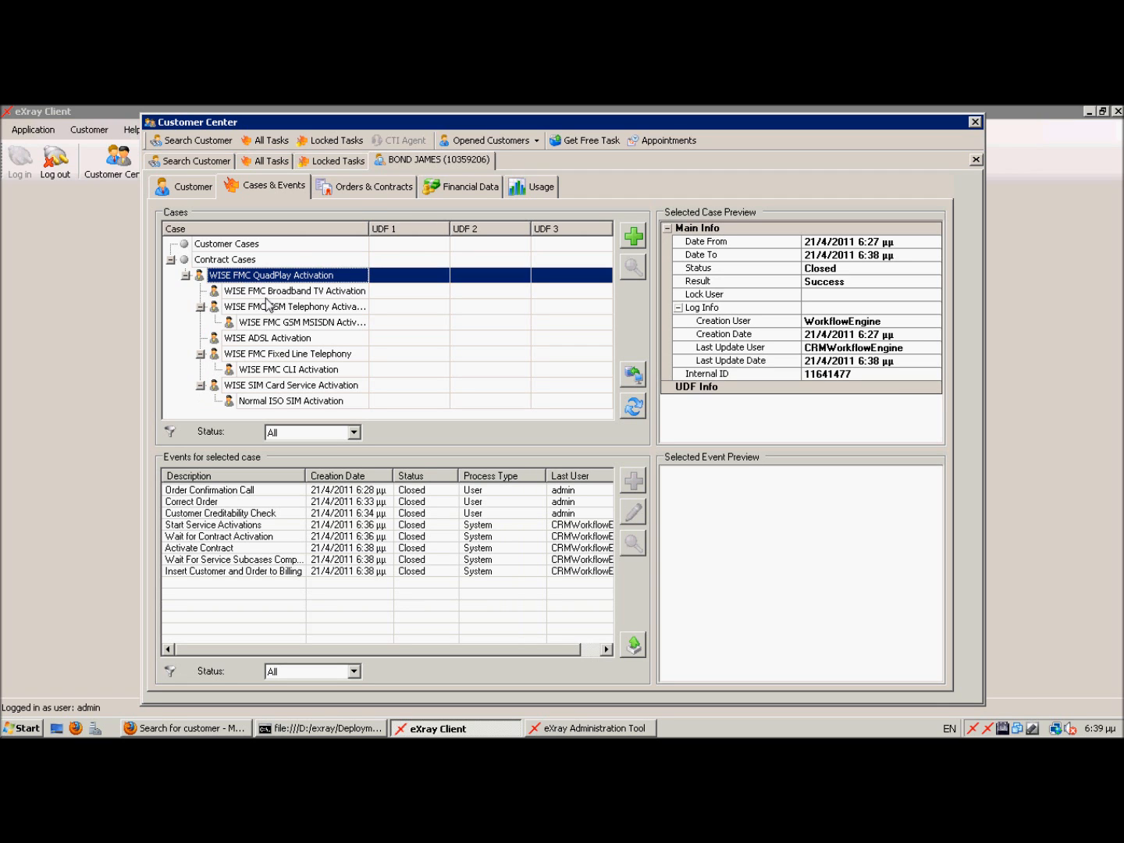
Open the customer's orders and contracts and inspect the WISE FMC contract's GSM Telephony service and its MSISDN, fixed line CLI and SIM card identifiers
left_click(367, 195)
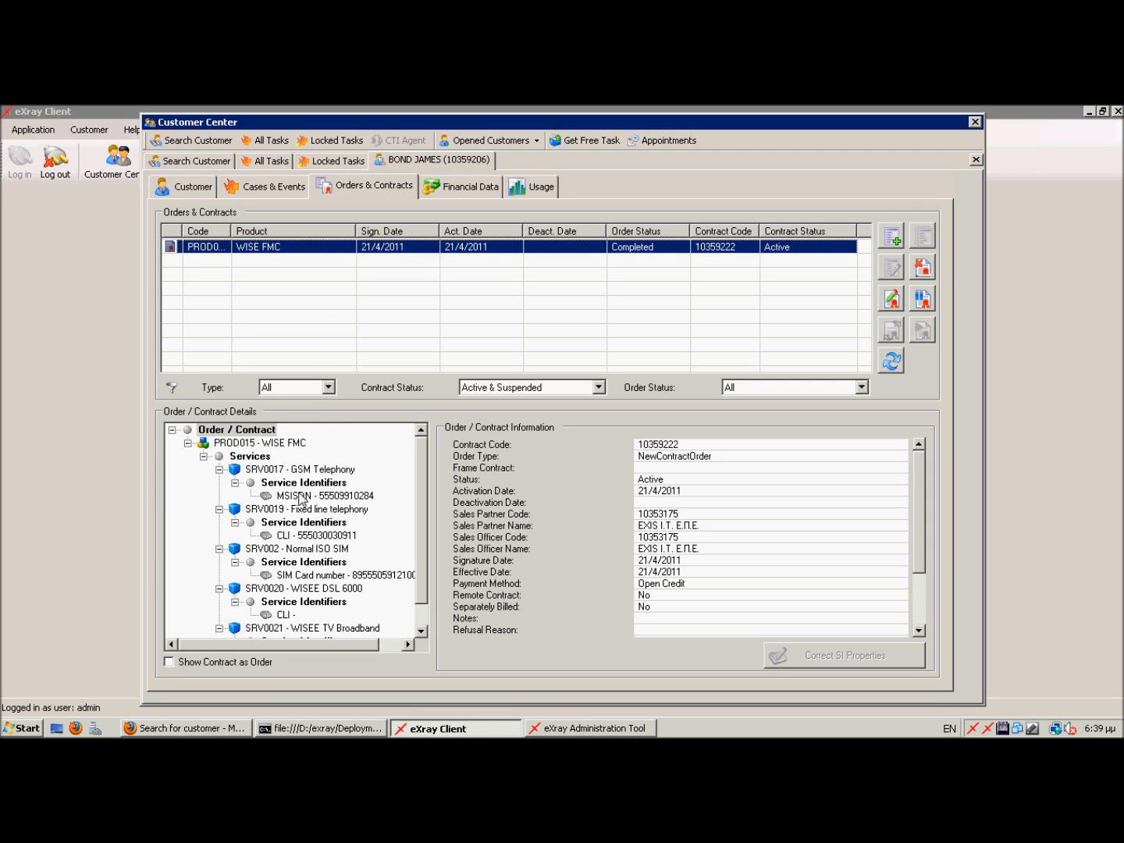
left_click(287, 471)
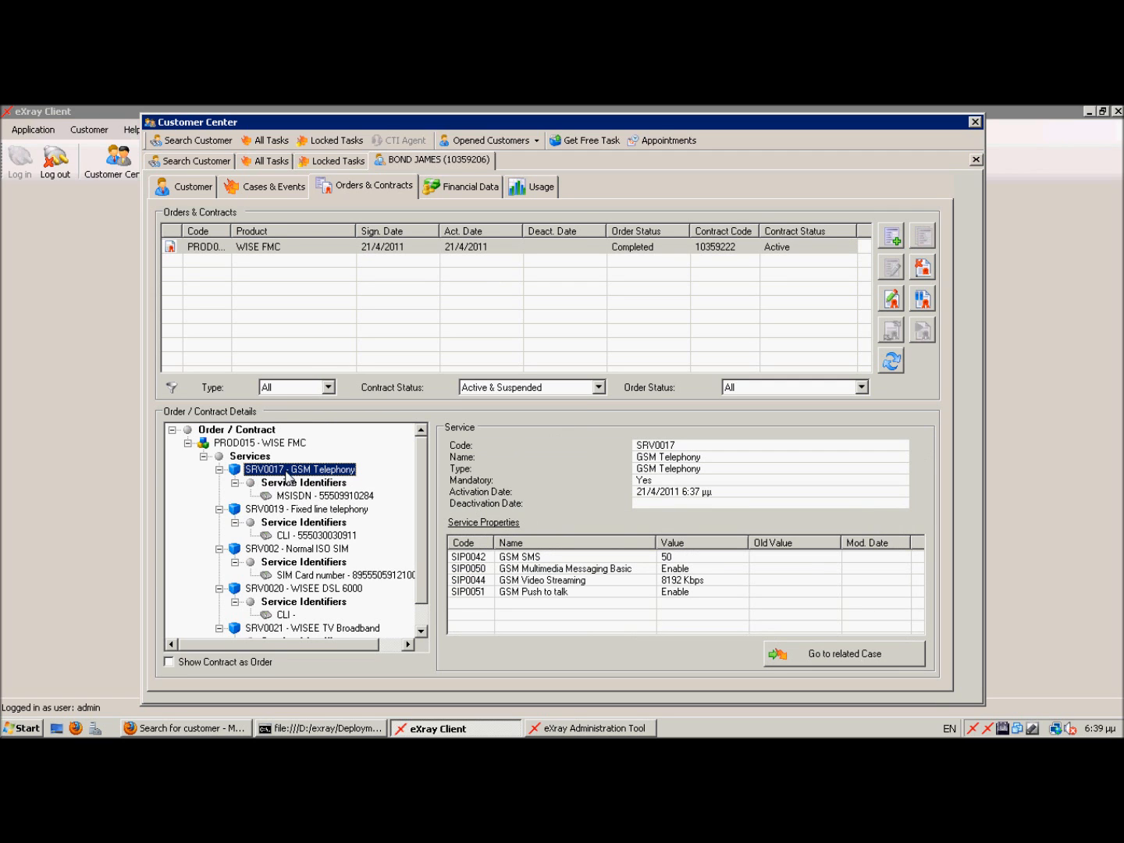
left_click(303, 496)
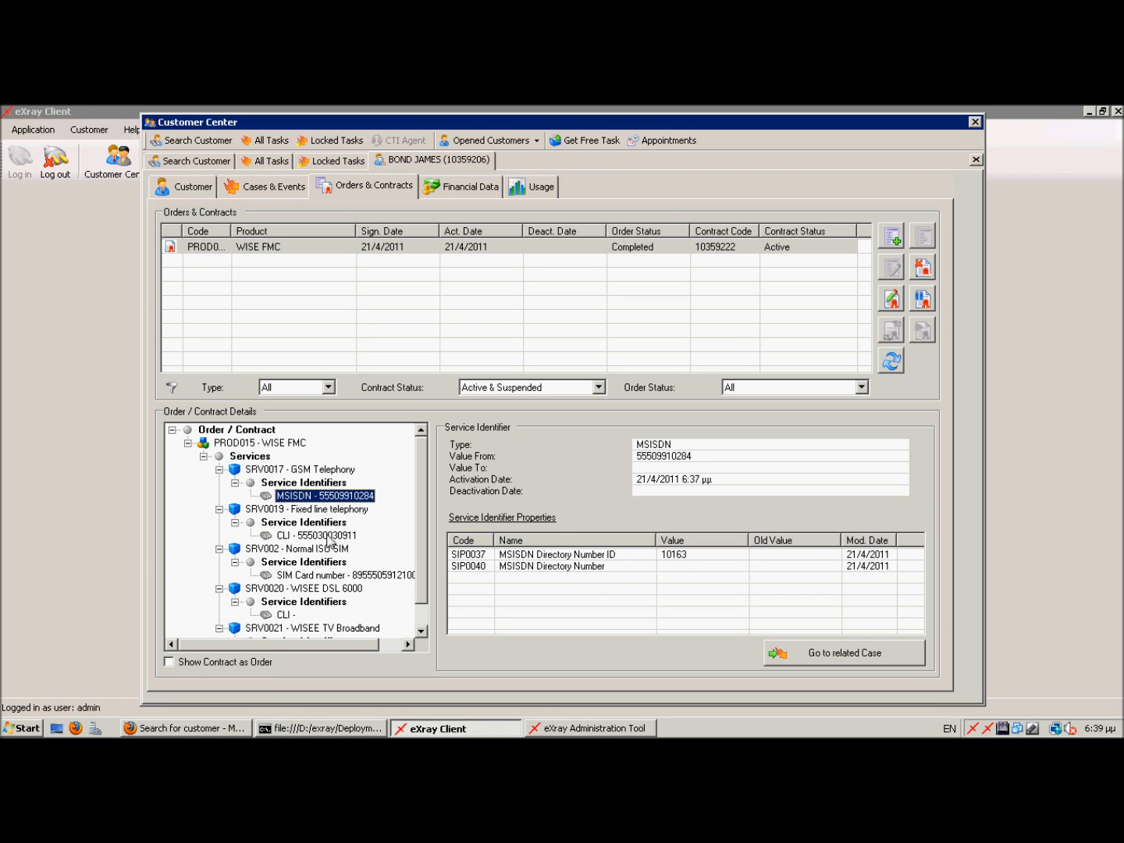
left_click(321, 536)
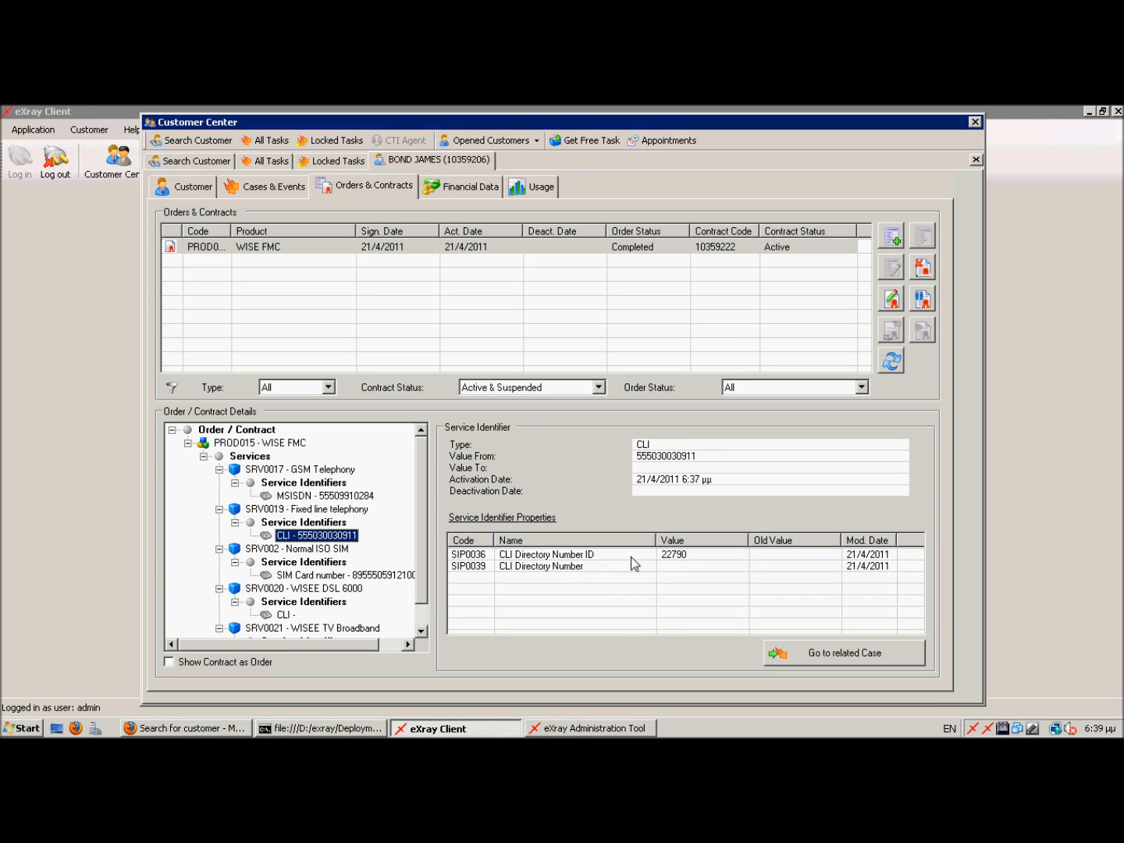
left_click(325, 575)
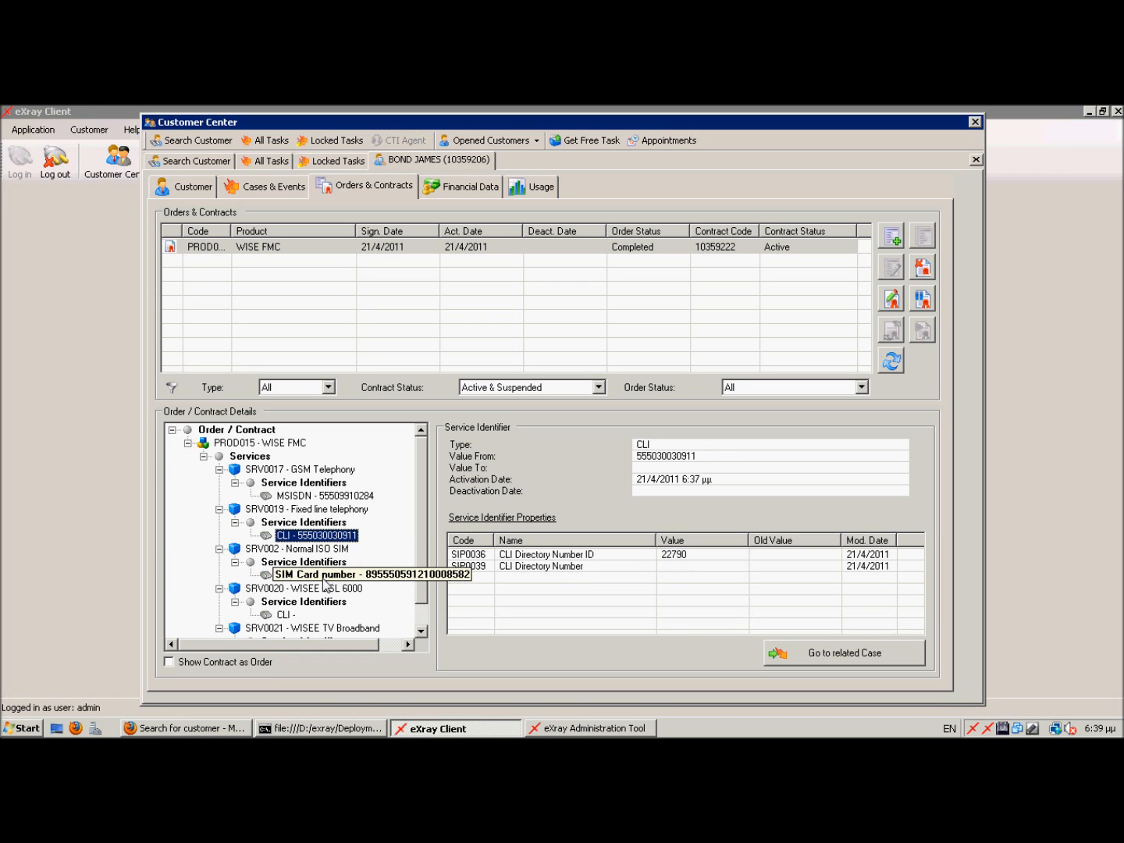